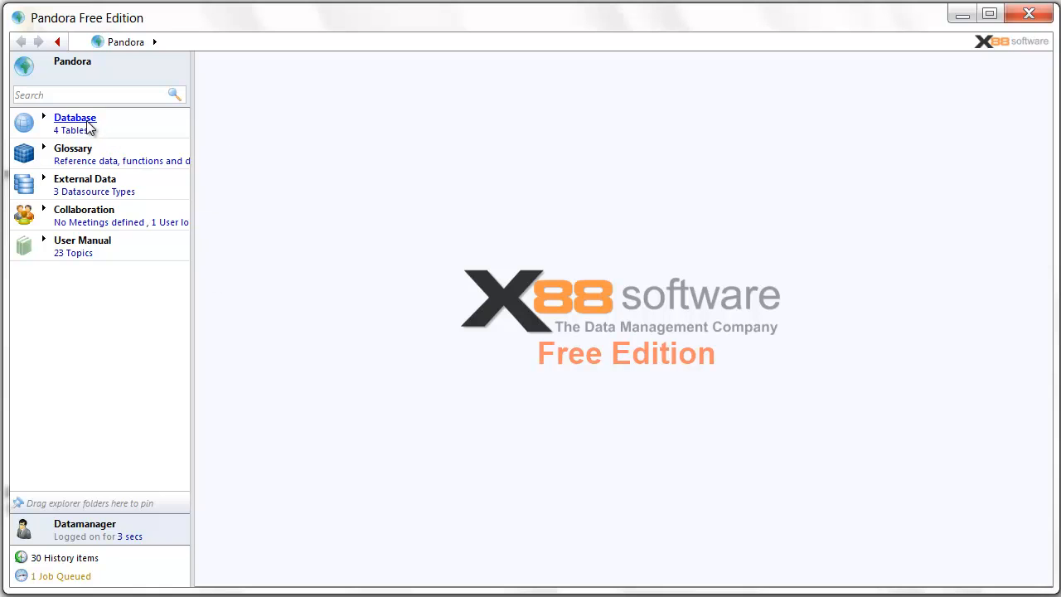
Open the Customer table from the database tables and display its rows
left_click(88, 128)
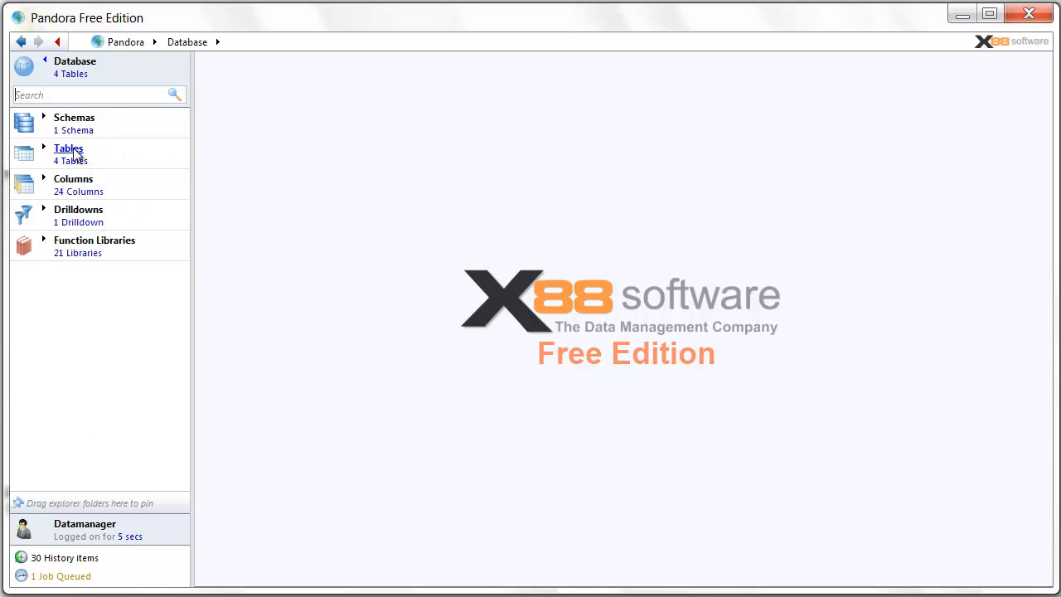
left_click(74, 153)
left_click(86, 121)
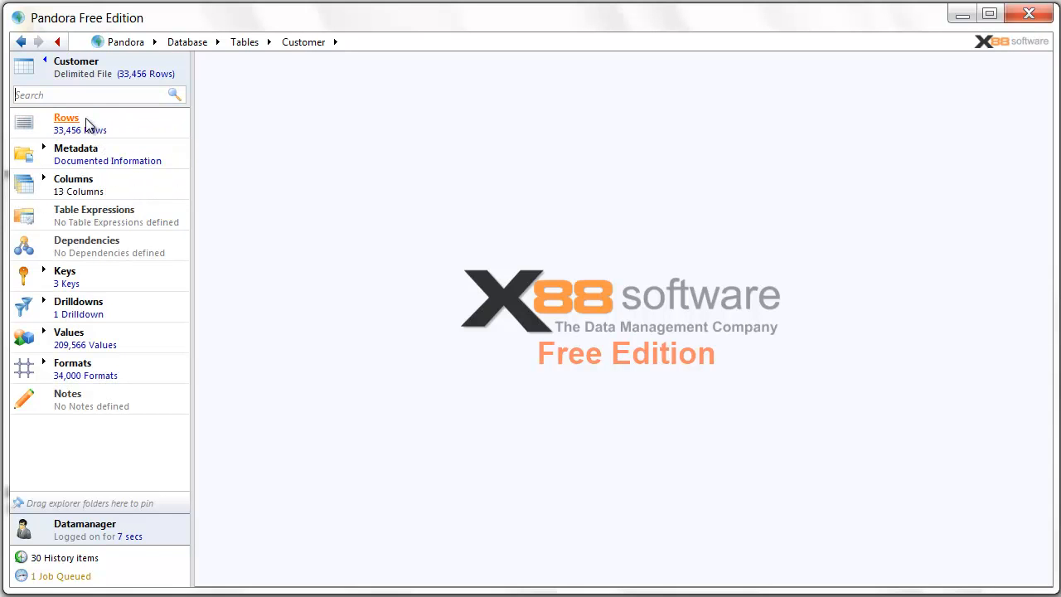
left_click(24, 126)
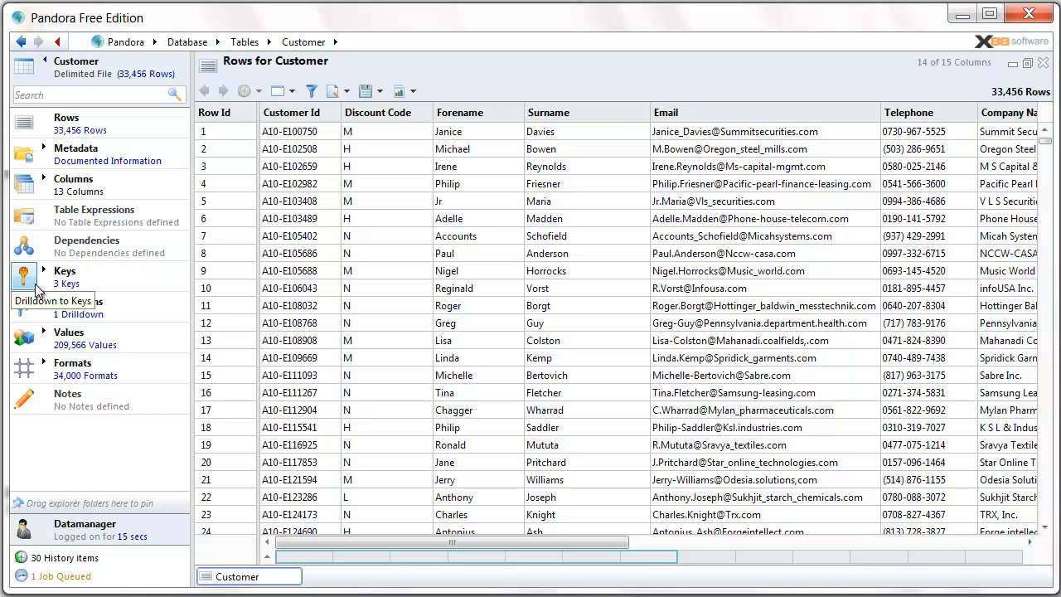
List the Customer table's keys and open the key conflicts of the Customer Id key
left_click(25, 278)
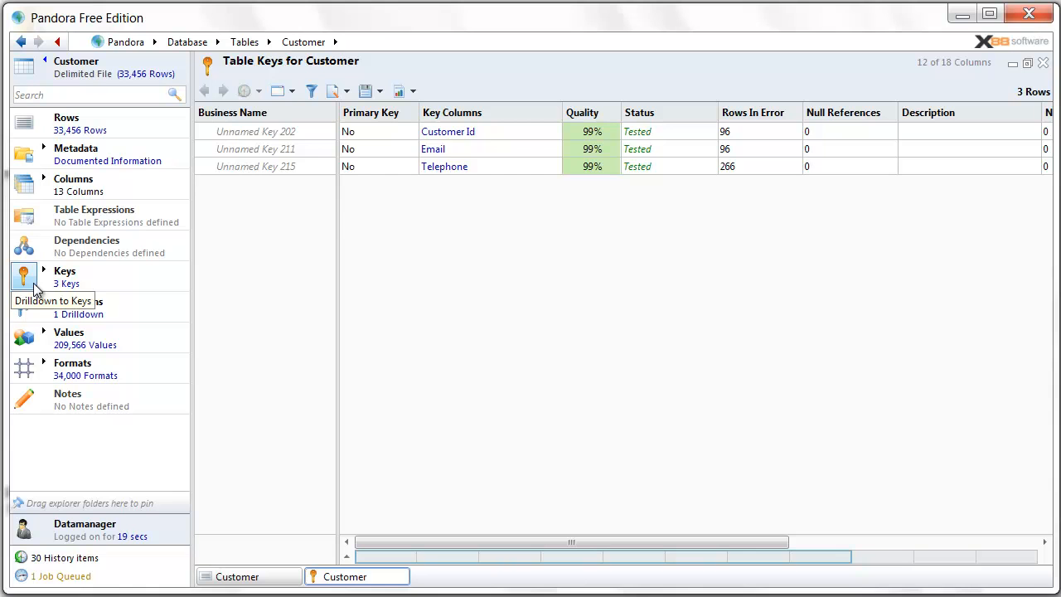
left_click(427, 133)
left_click(440, 149)
left_click(600, 147)
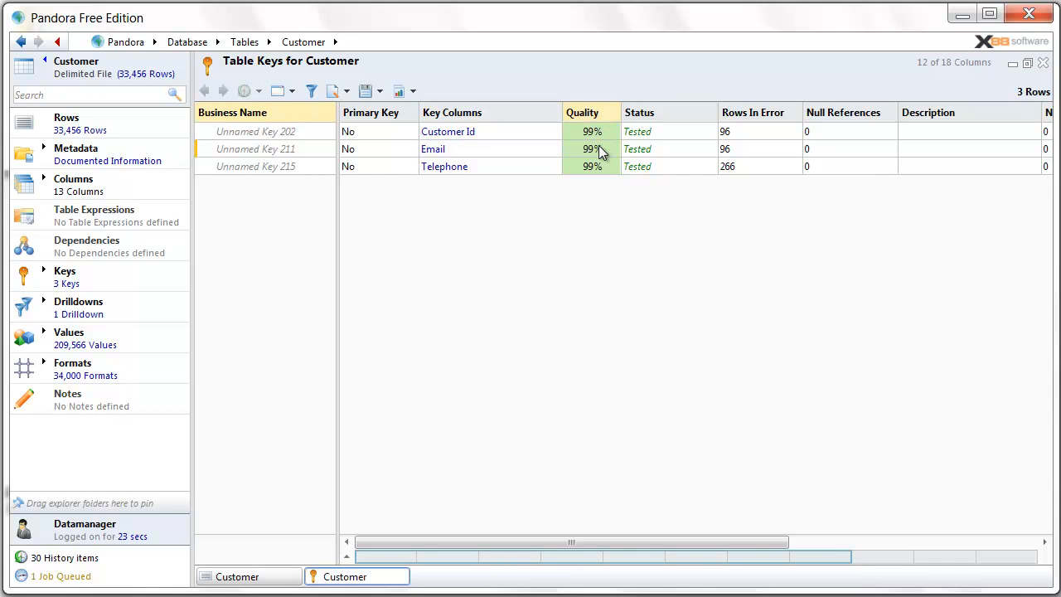
left_click(599, 135)
double_click(513, 131)
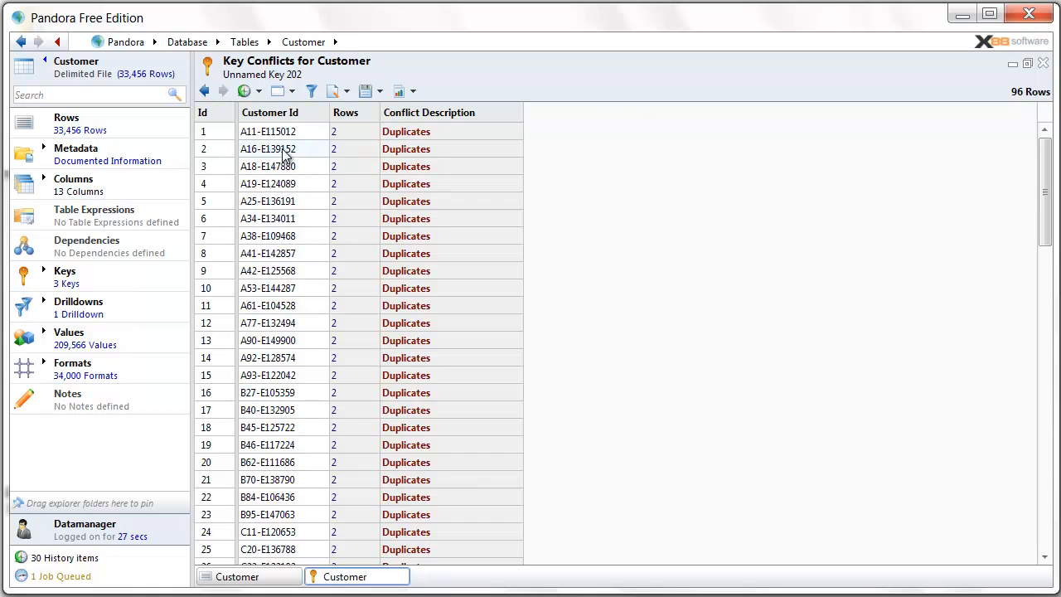
View the rows behind the first 14 Customer Id key conflicts, closing that view and the Customer rows view when done
left_click_drag(281, 133, 285, 358)
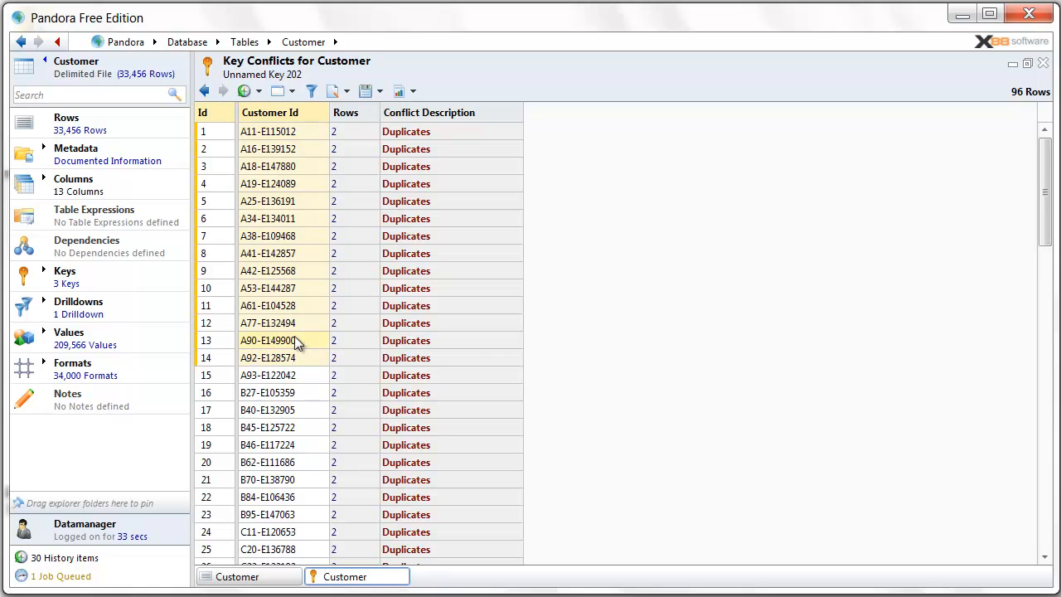
right_click(272, 184)
mouse_move(322, 196)
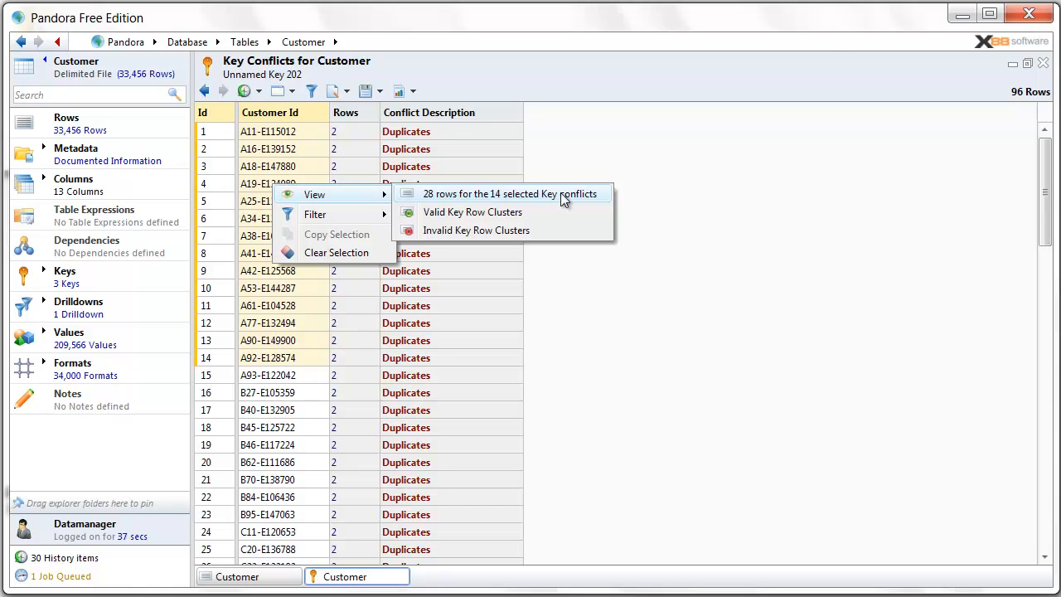
left_click(606, 199)
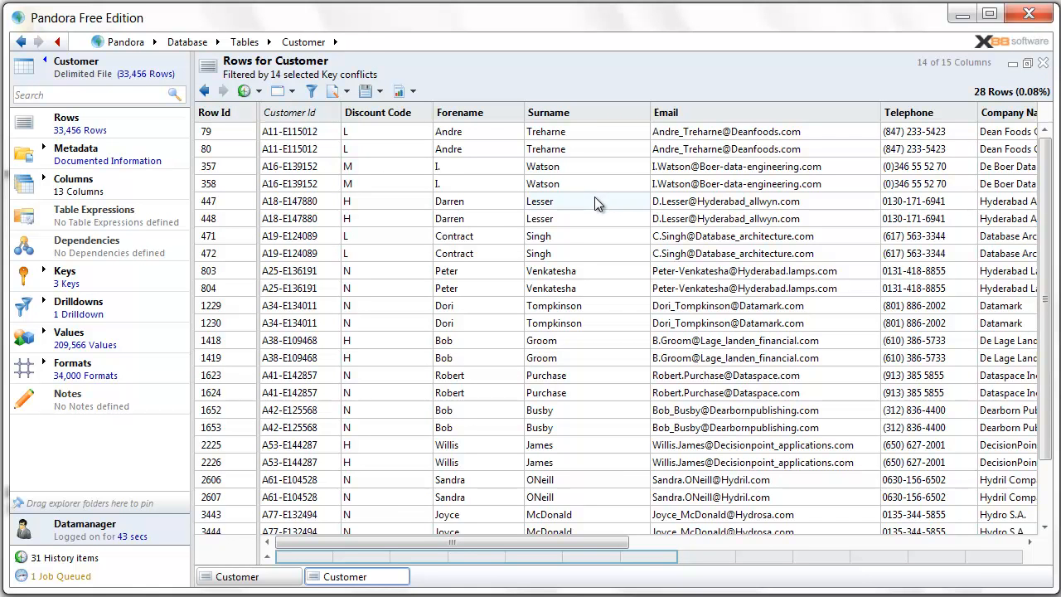
mouse_move(595, 199)
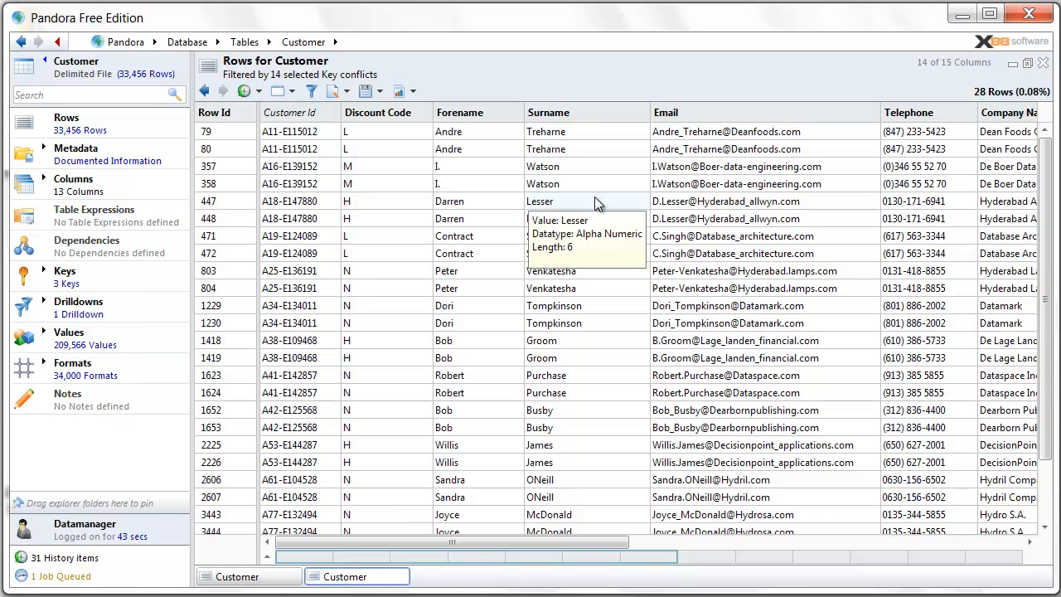
left_click(1042, 64)
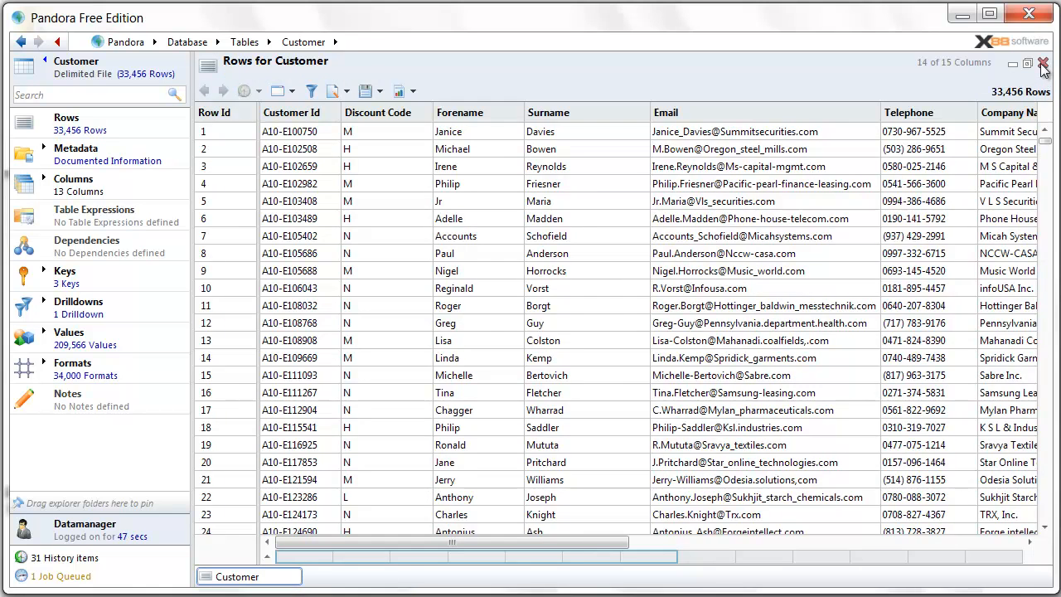
left_click(1042, 65)
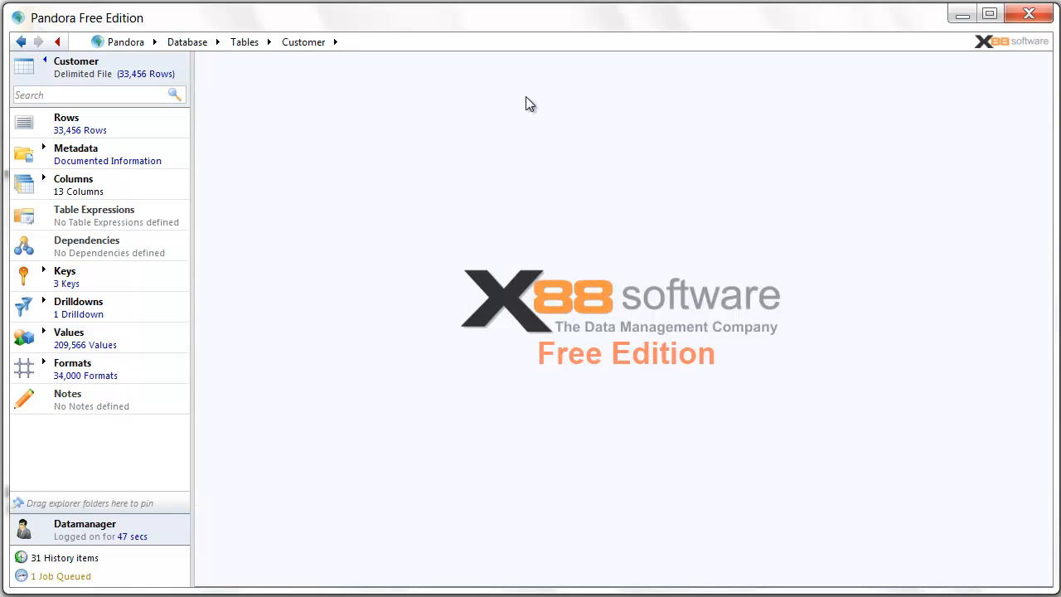
Create a Customer key named "Company plus email" using the Email and Company Name columns
right_click(109, 277)
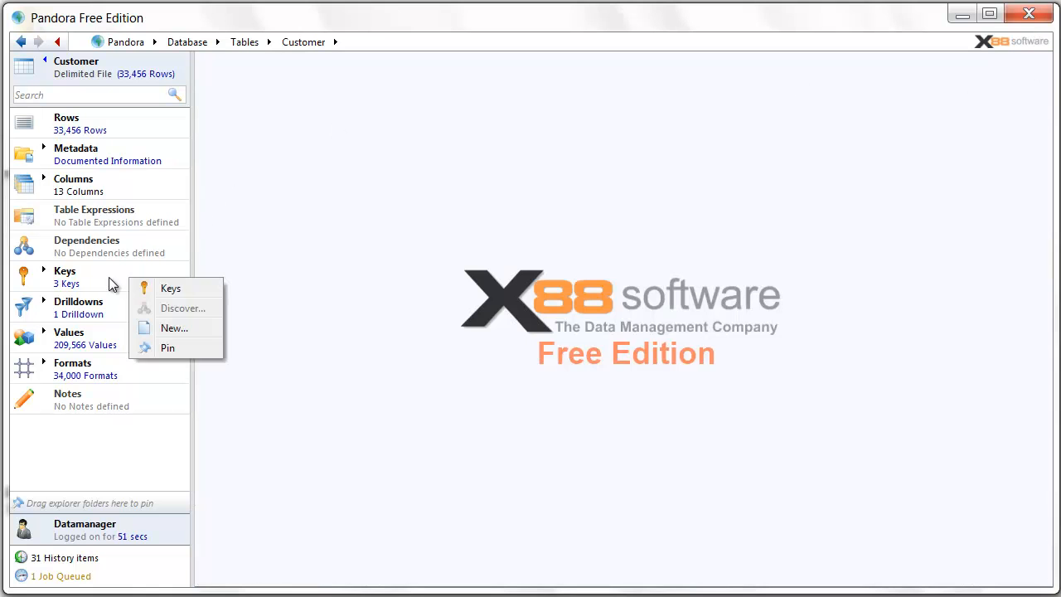
left_click(176, 330)
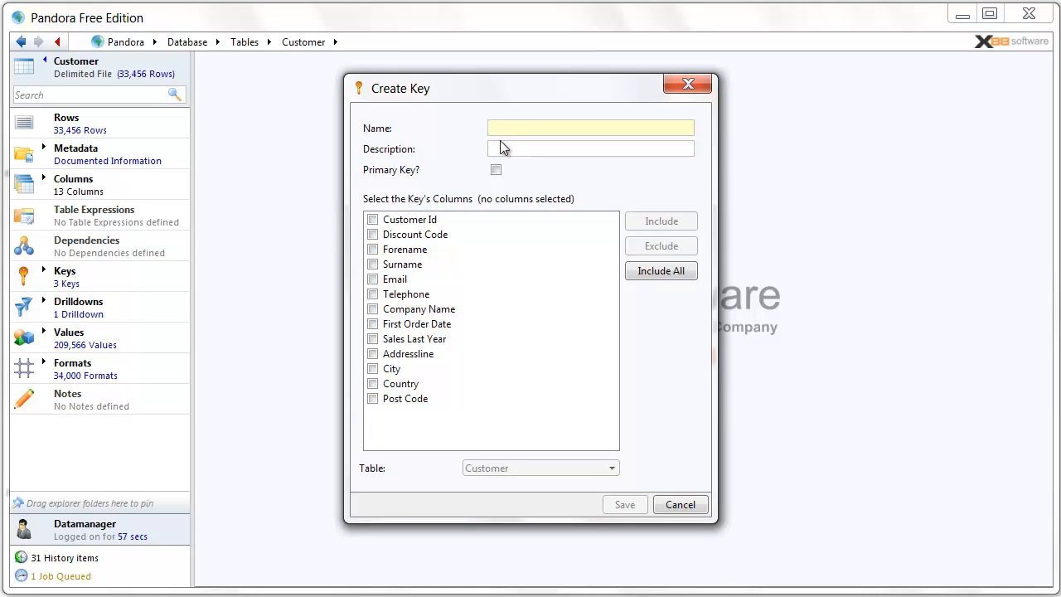
type("Company plus email")
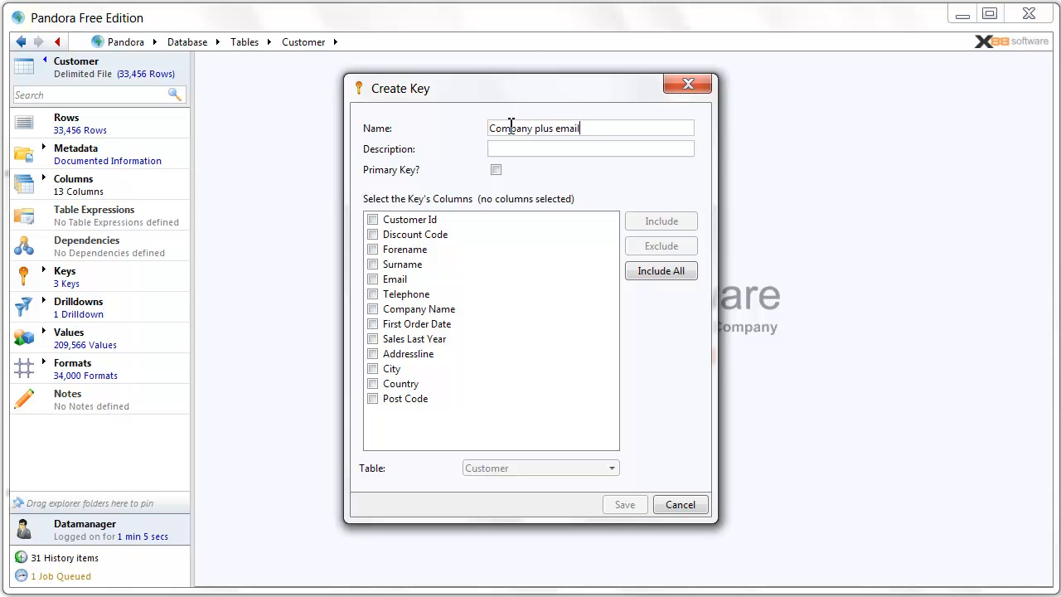
left_click(372, 279)
left_click(372, 308)
left_click(623, 504)
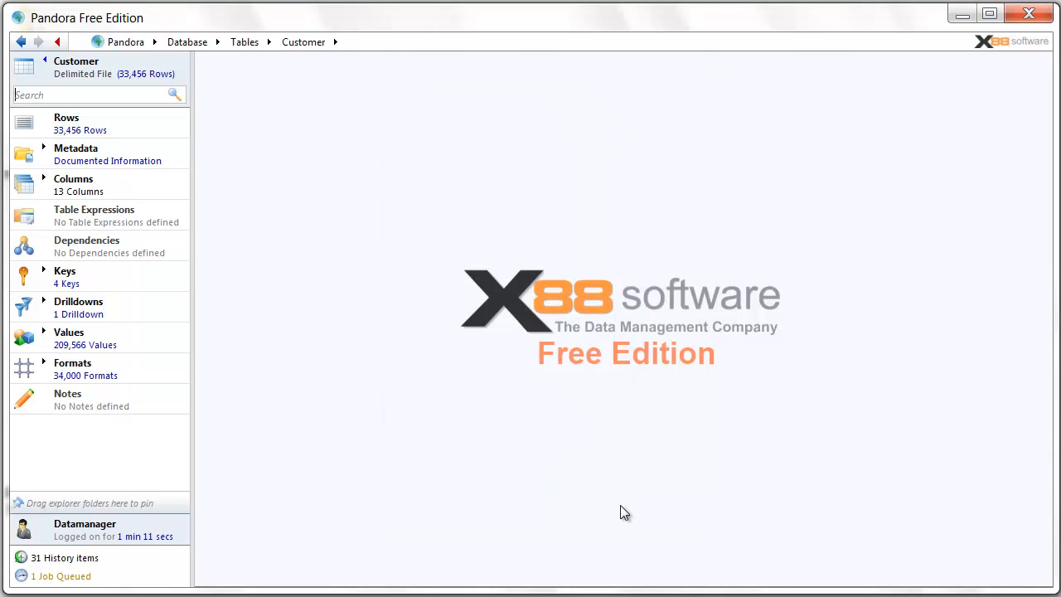
Open the key conflicts of the Company Plus Email key from the Customer keys list
left_click(71, 285)
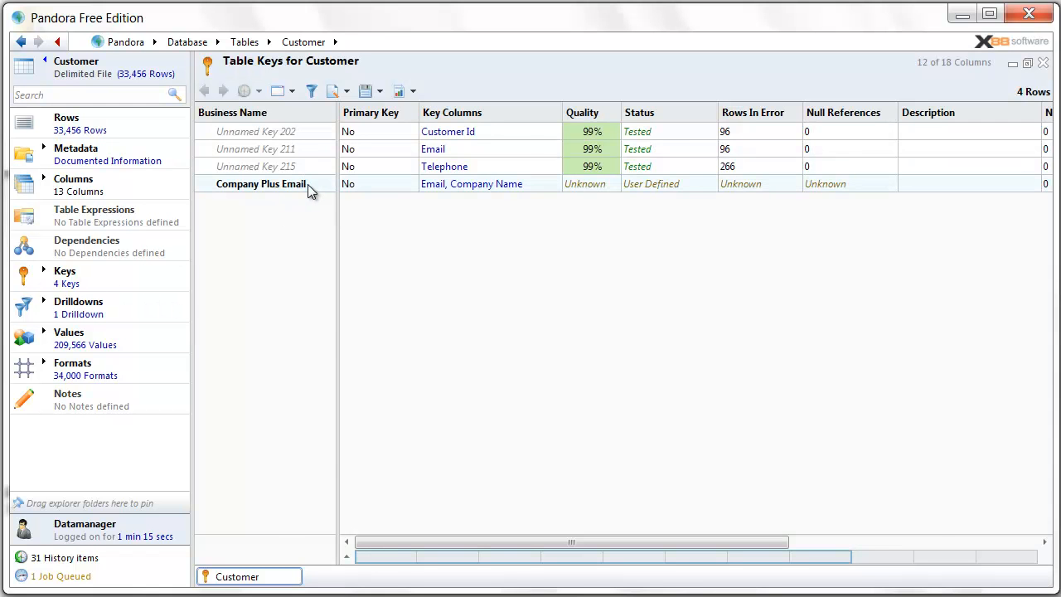
double_click(308, 184)
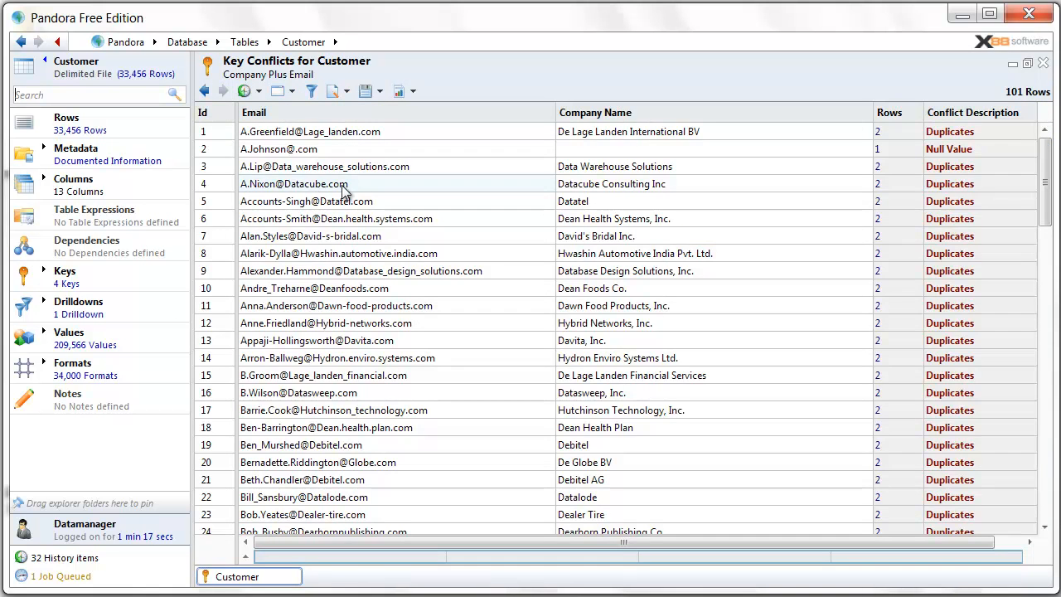
mouse_move(431, 187)
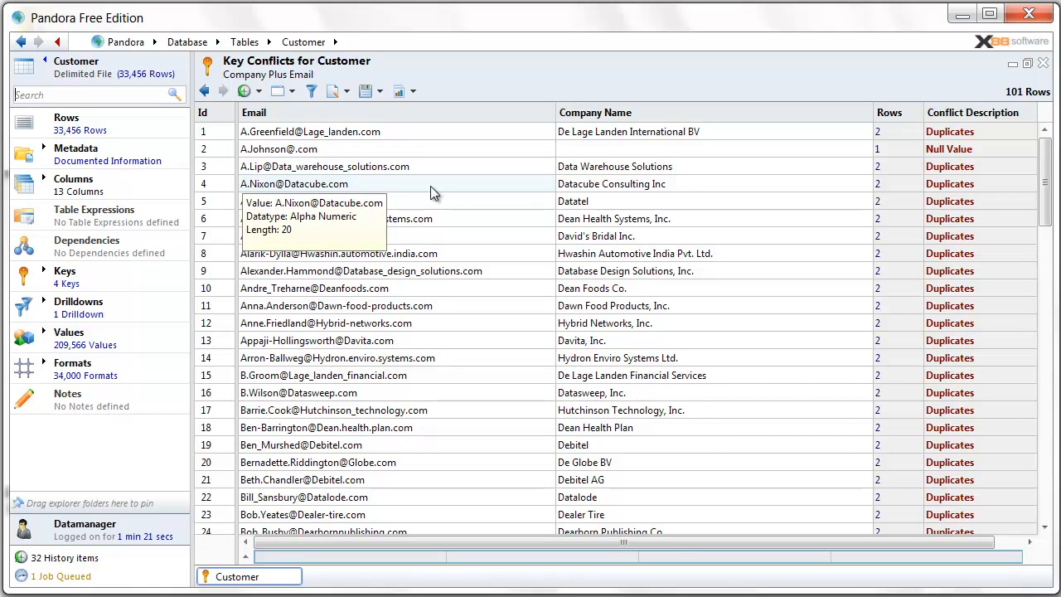
Create a Customer dependency named "postcode id city" with Post Code as identity column and City as identified column
right_click(174, 251)
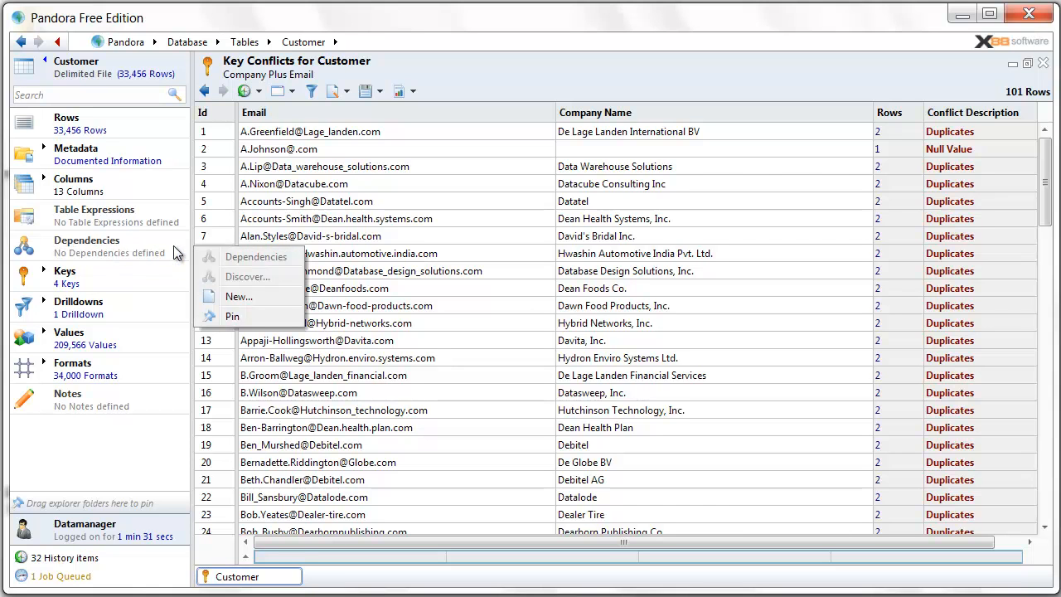
left_click(237, 297)
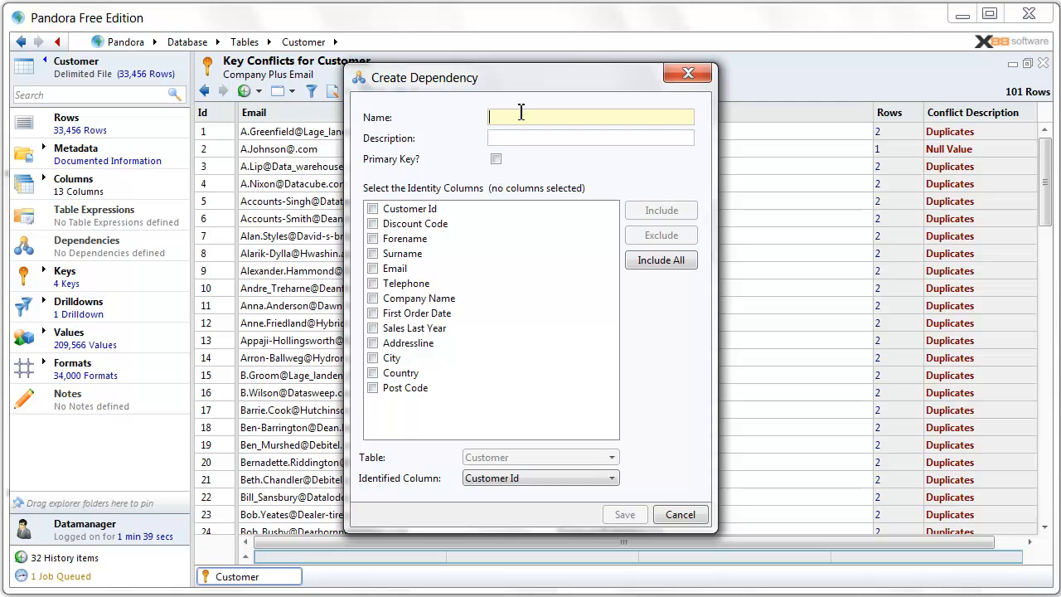
type("postcode")
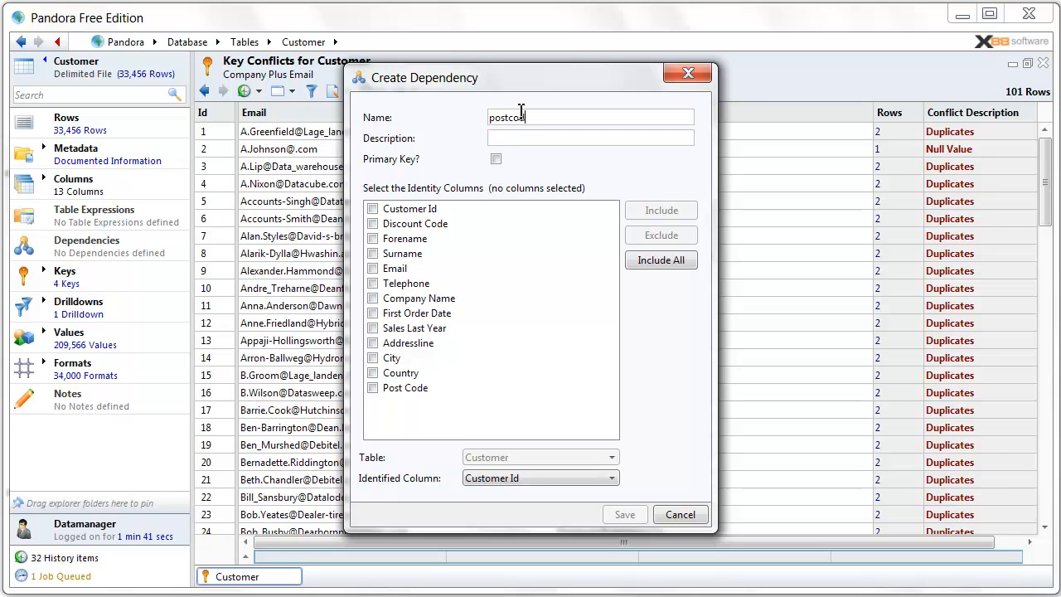
type(" id city")
left_click(372, 387)
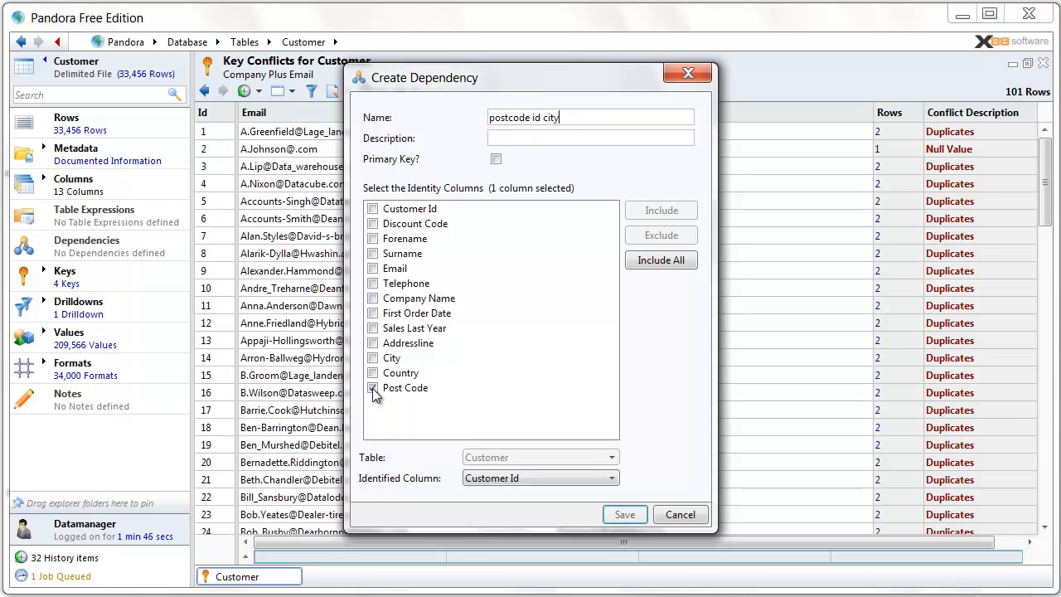
left_click(503, 478)
scroll(501, 538, "down", 2)
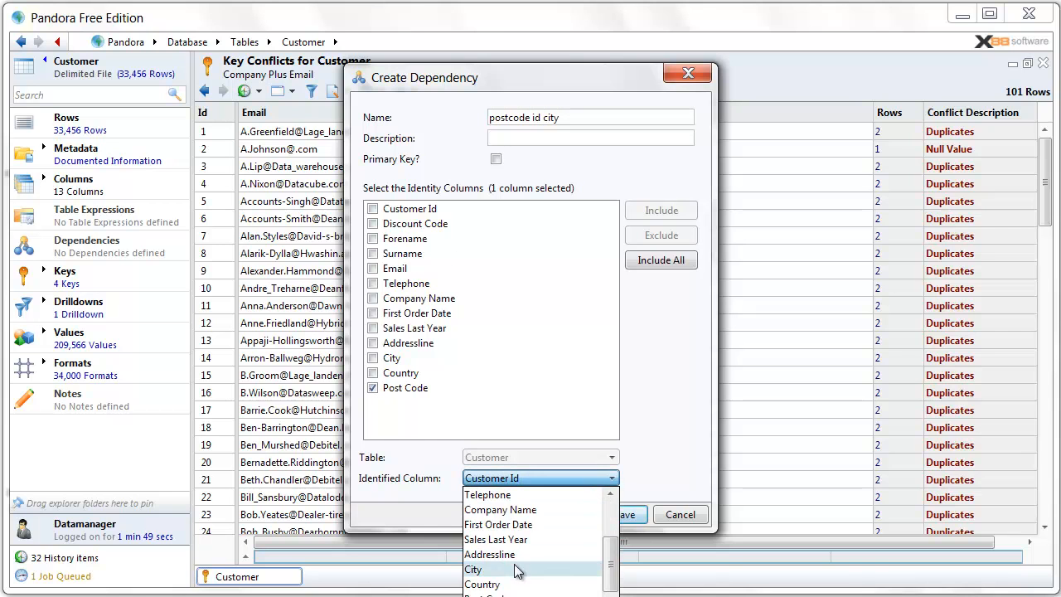
left_click(493, 570)
left_click(627, 515)
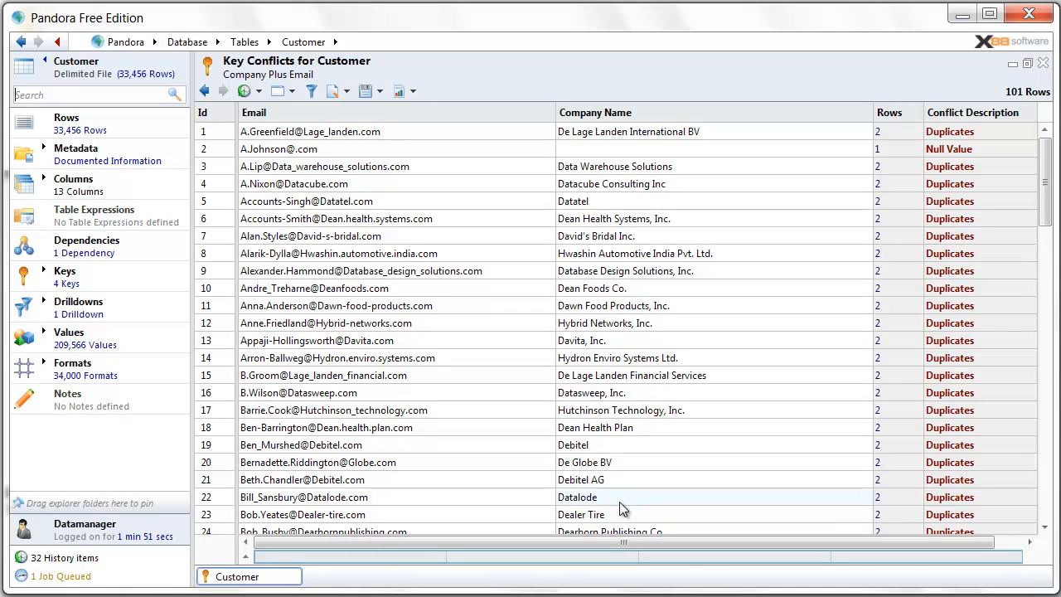
Open the conflicts of the Postcode Id City dependency and examine the differing cities that share a post code
left_click(34, 248)
double_click(370, 131)
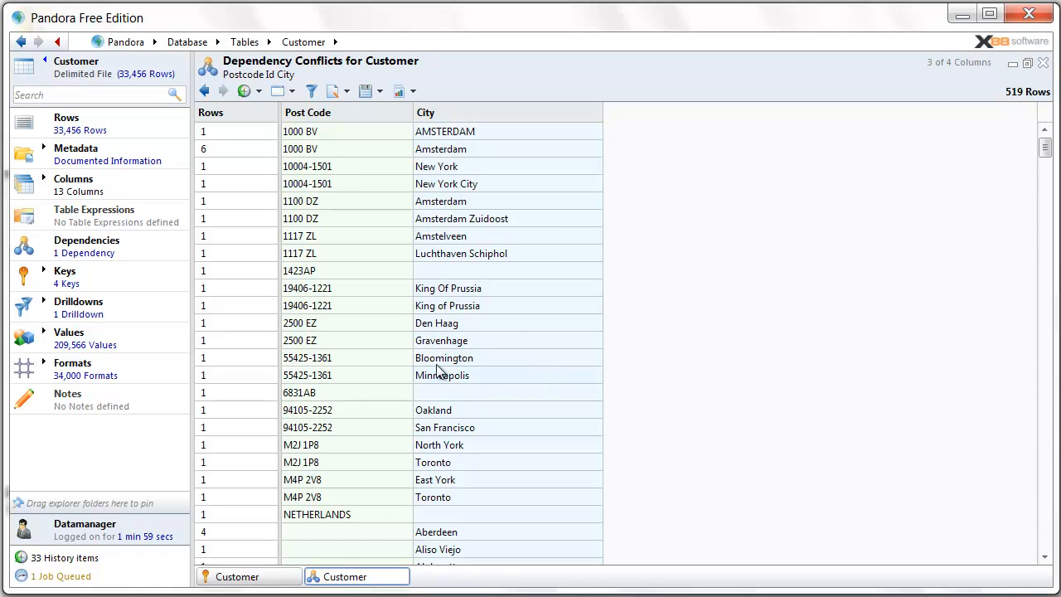
left_click(452, 325)
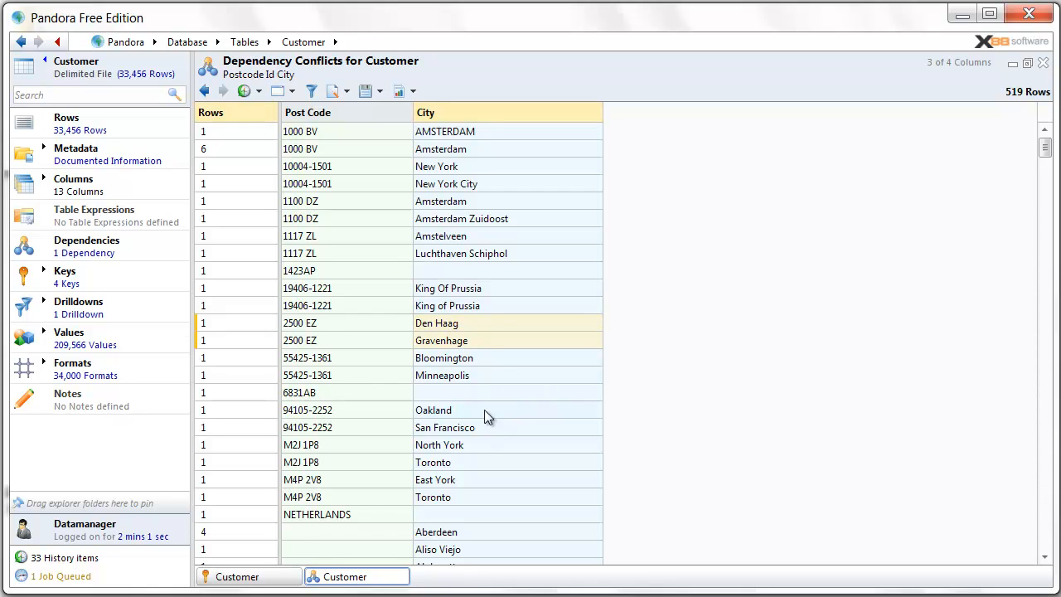
left_click(467, 375)
View the customer rows behind the Oakland and San Francisco dependency conflicts, closing all open views when done
left_click(388, 411)
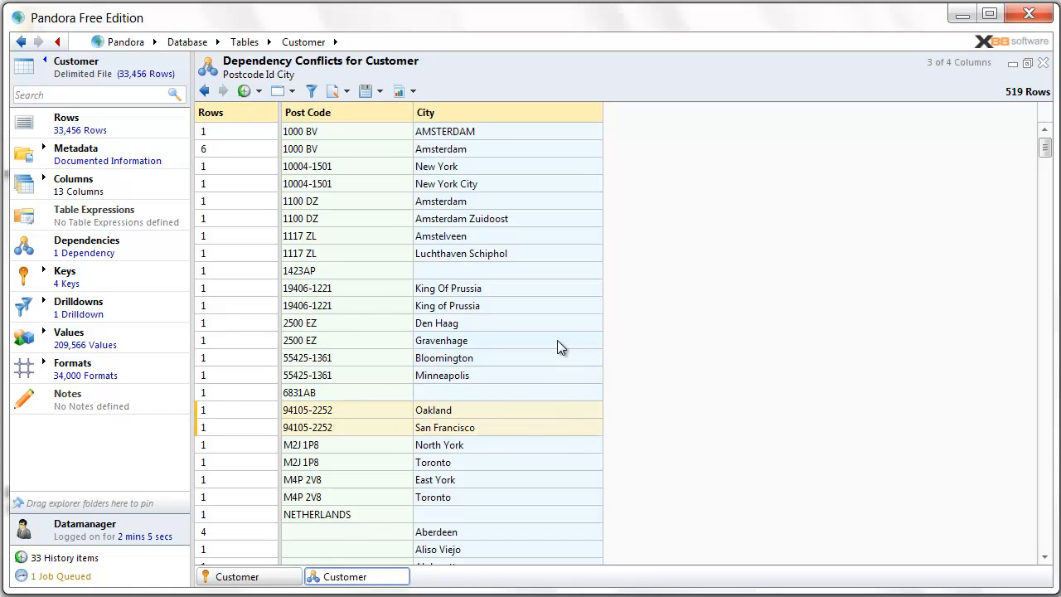
right_click(469, 414)
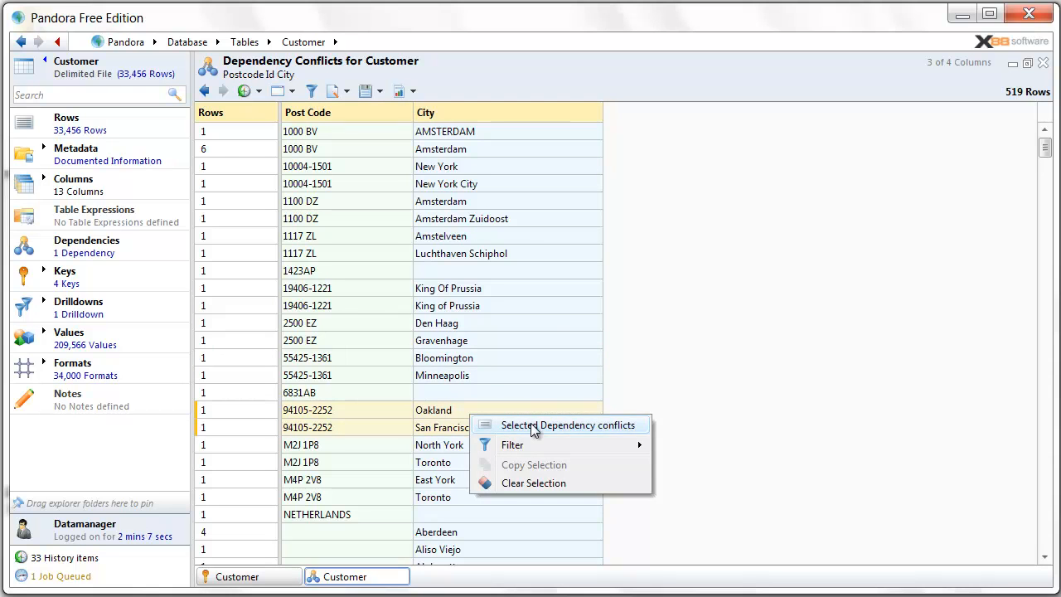
left_click(518, 422)
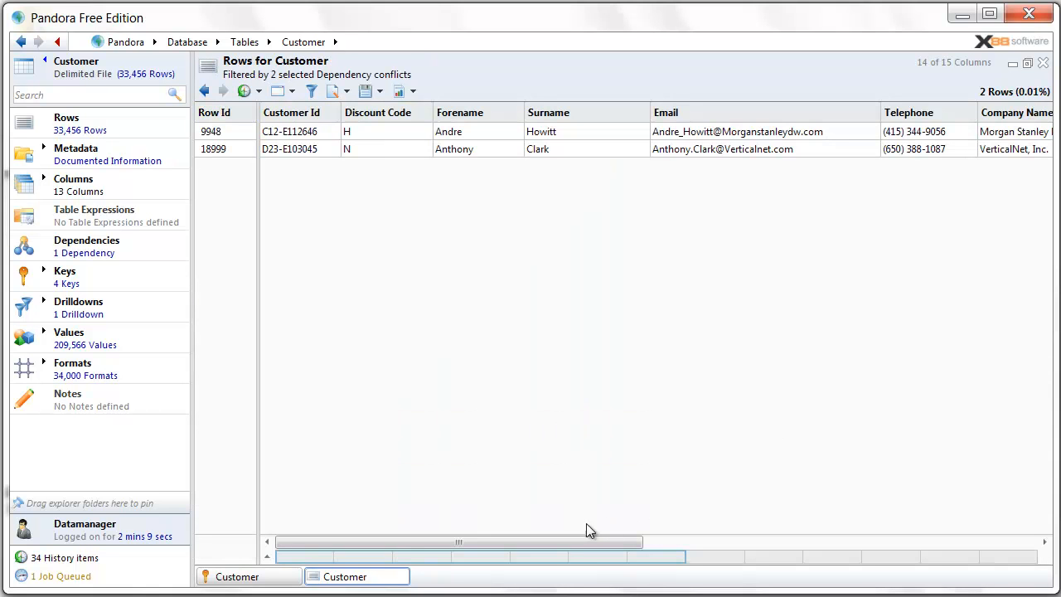
left_click_drag(574, 542, 535, 561)
left_click(1043, 64)
left_click(1043, 65)
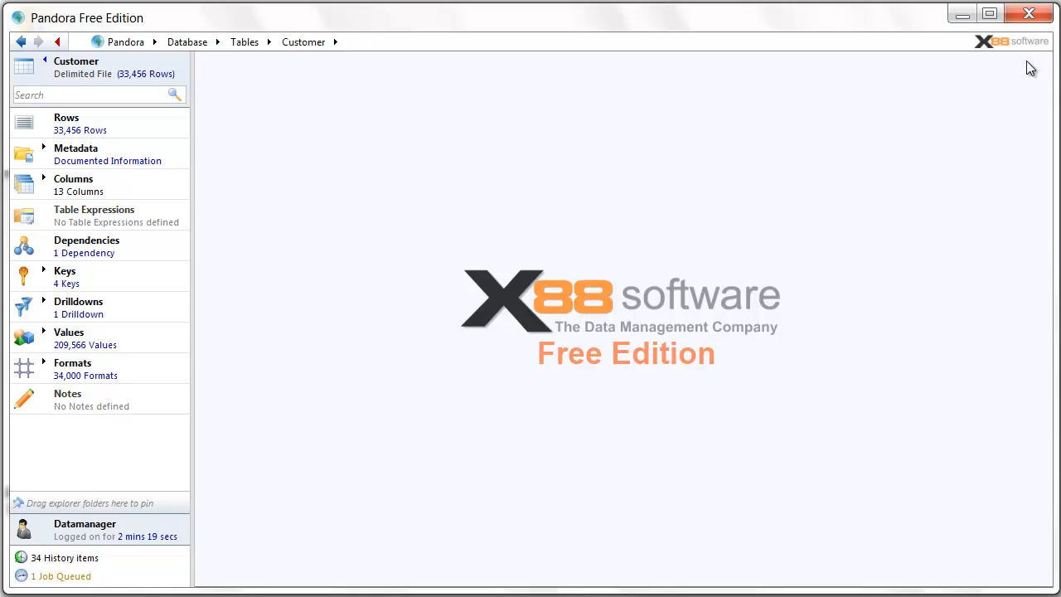
Display the list of all tables and narrow its Name column
left_click(45, 60)
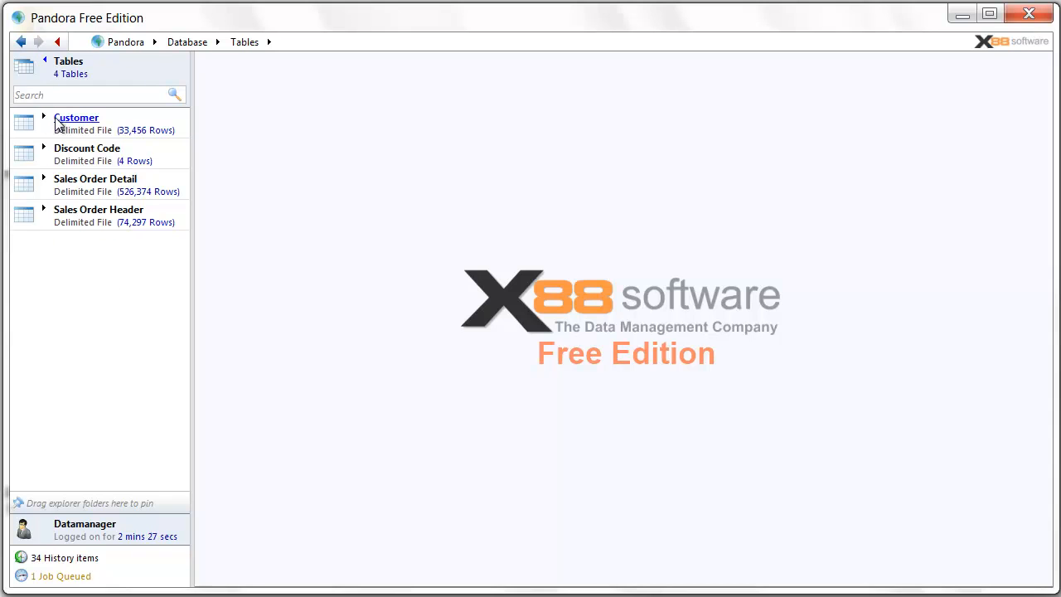
left_click(22, 72)
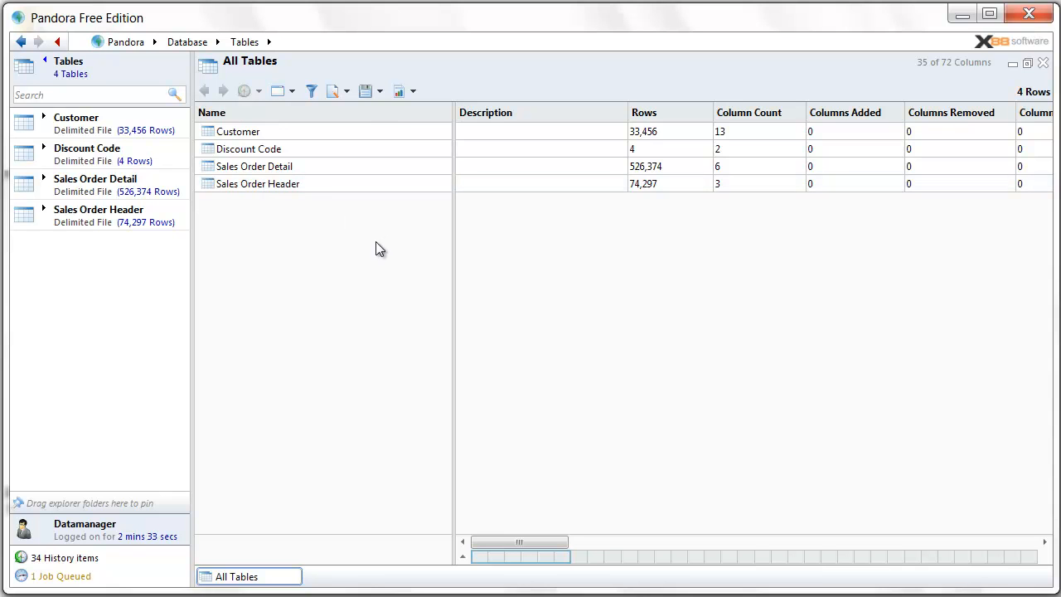
left_click_drag(454, 112, 349, 113)
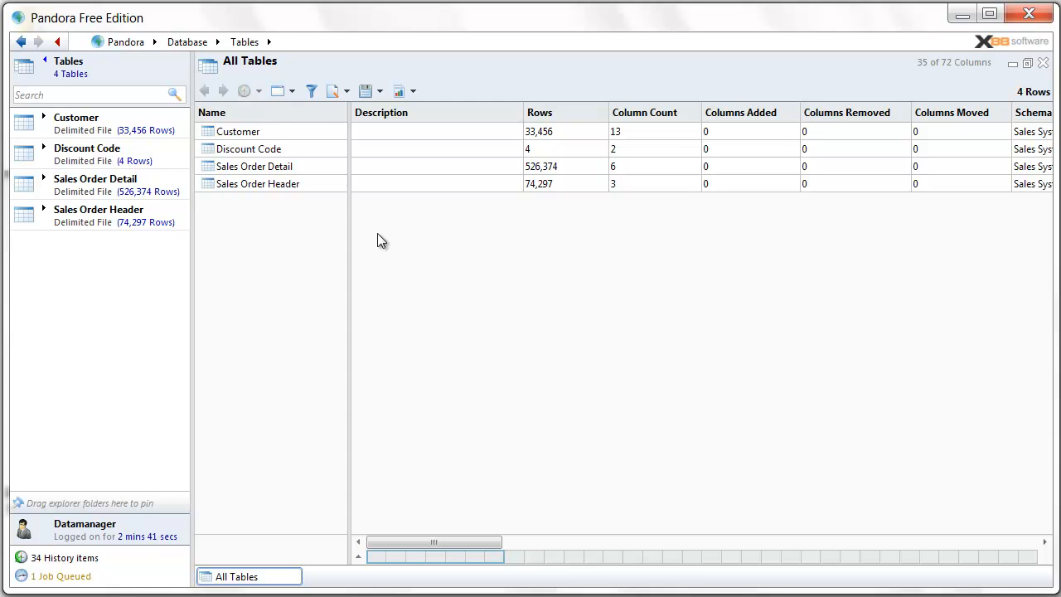
Find the relationships of the Sales Order Header table to the other tables, review the results, and close the finder
left_click(313, 187)
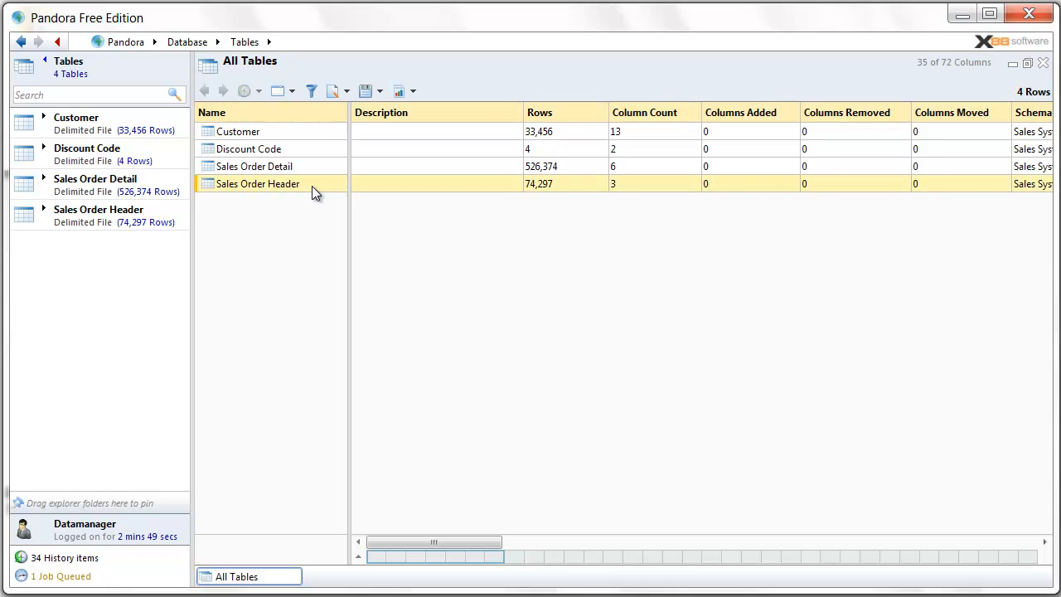
right_click(311, 192)
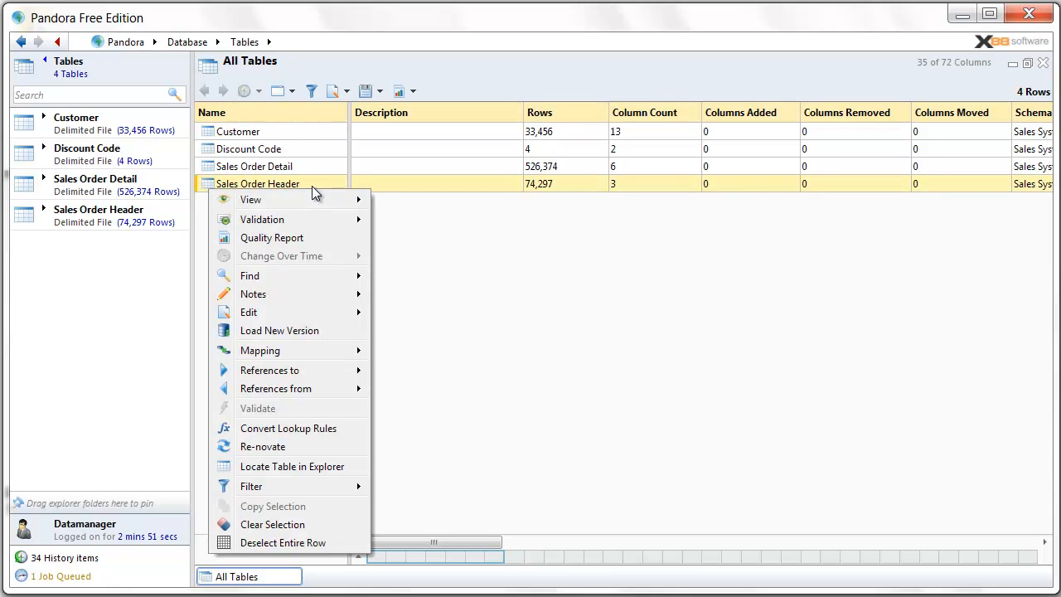
mouse_move(343, 277)
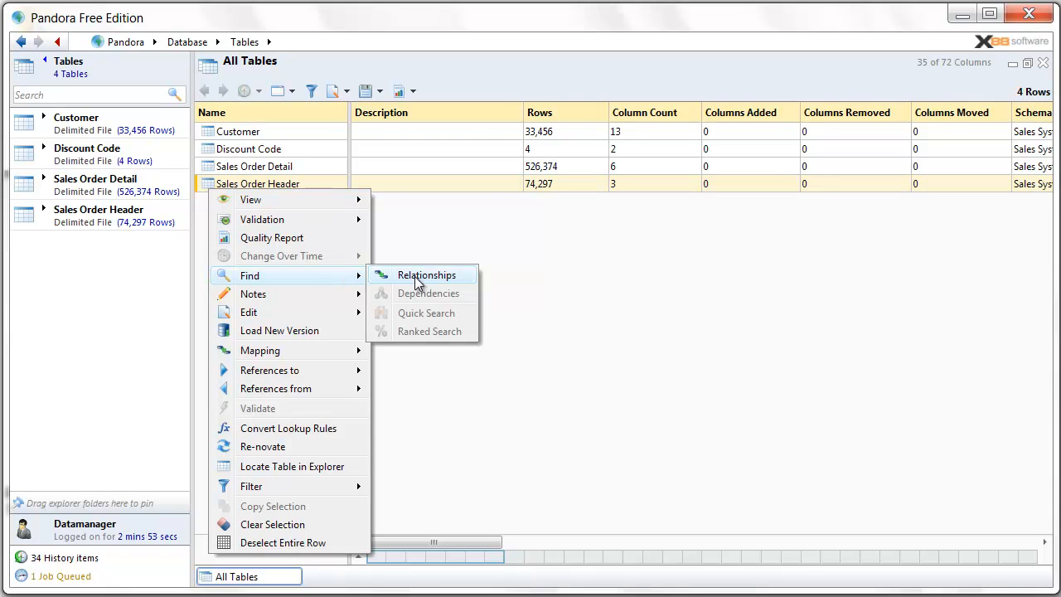
left_click(451, 280)
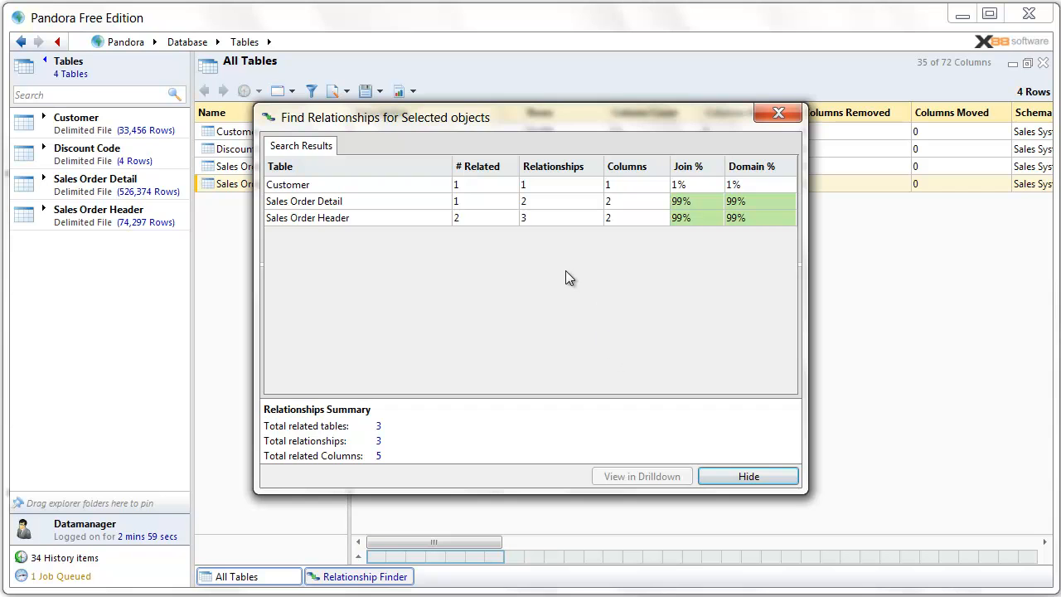
left_click_drag(496, 118, 587, 111)
left_click(567, 217)
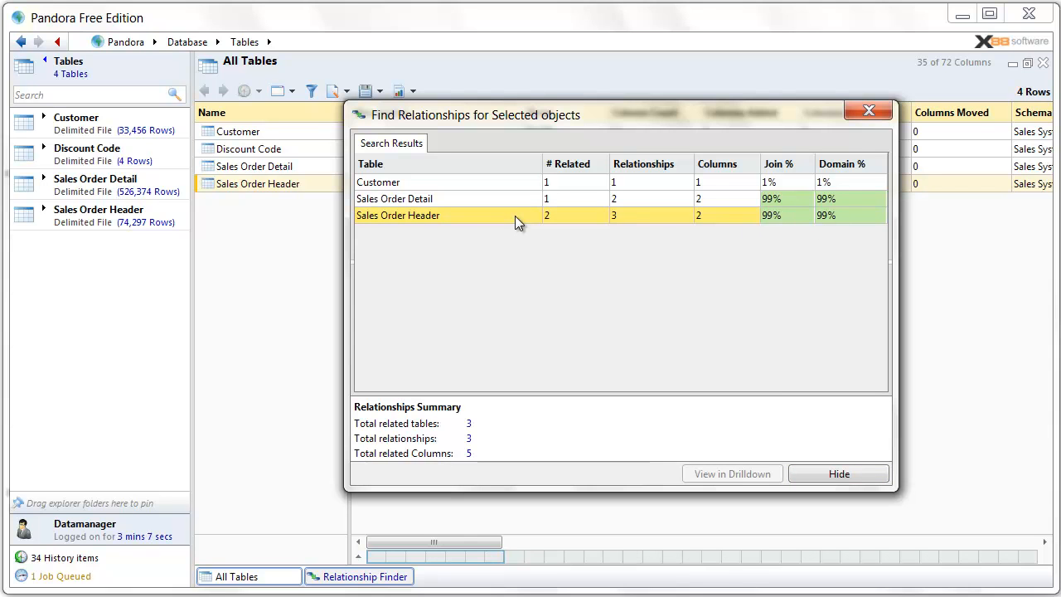
left_click(869, 108)
View the columns of the Sales Order Detail and Sales Order Header tables together in one list
left_click(246, 168)
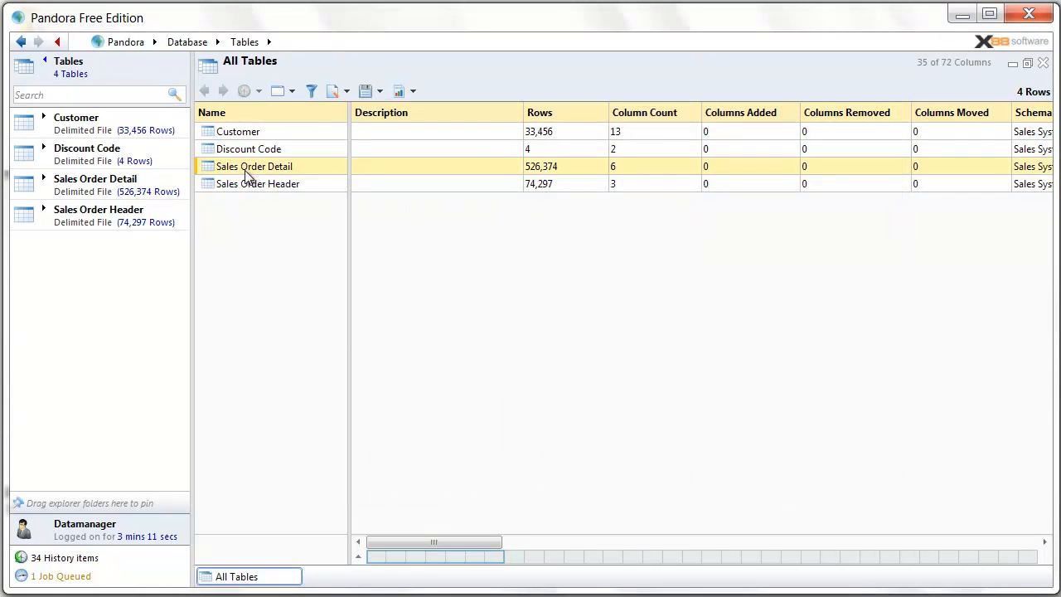
right_click(330, 188)
mouse_move(334, 202)
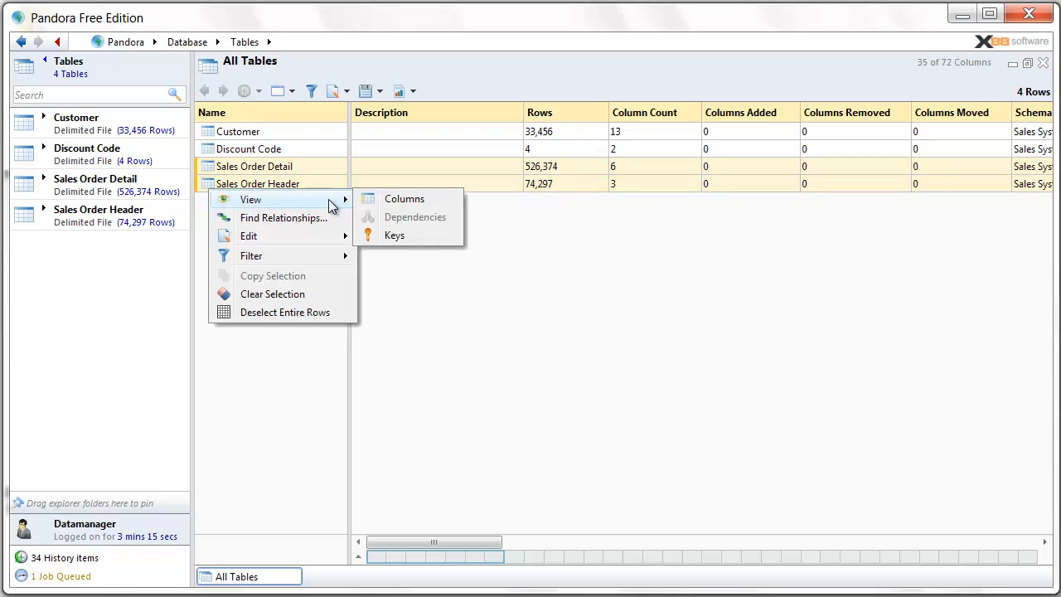
left_click(423, 207)
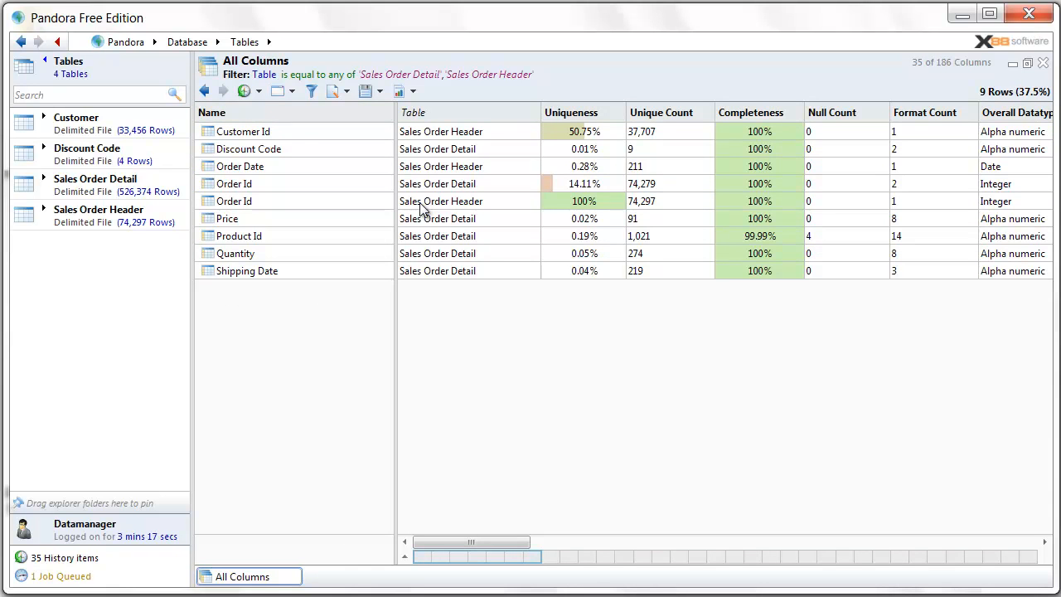
Show the relationship Venn diagram between the Order Id columns of Sales Order Detail and Sales Order Header
left_click(311, 185)
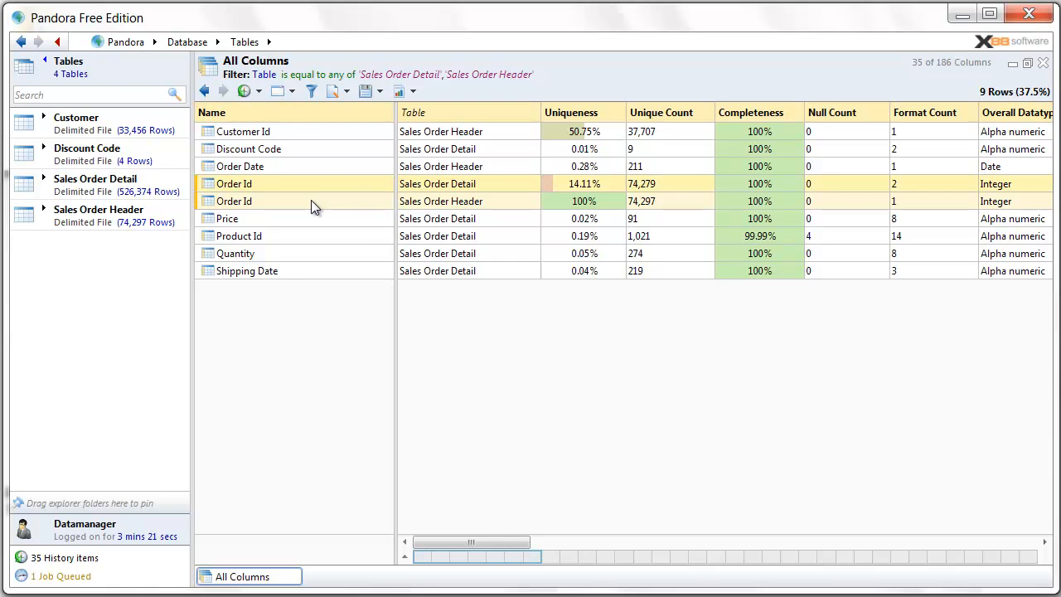
right_click(311, 201)
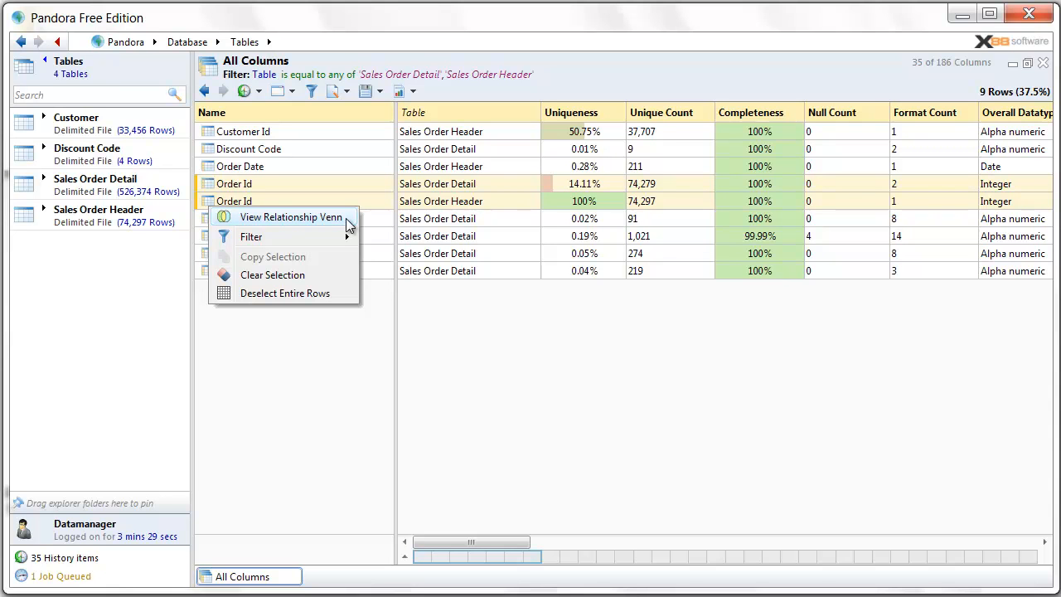
left_click(346, 218)
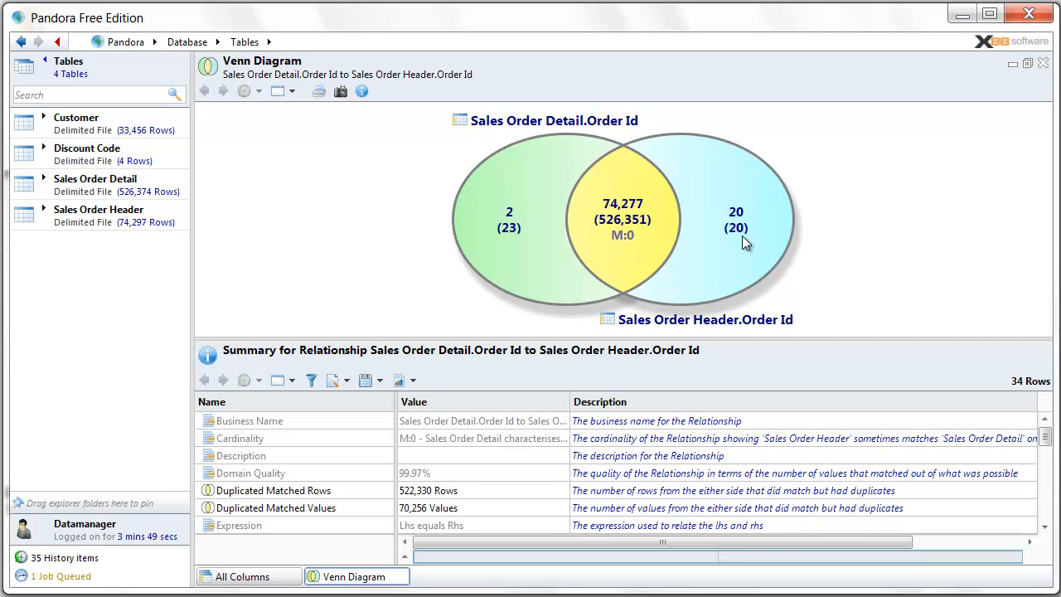
Examine the rows unique to Sales Order Detail and the matching rows common to both tables from the Venn diagram
left_click(509, 228)
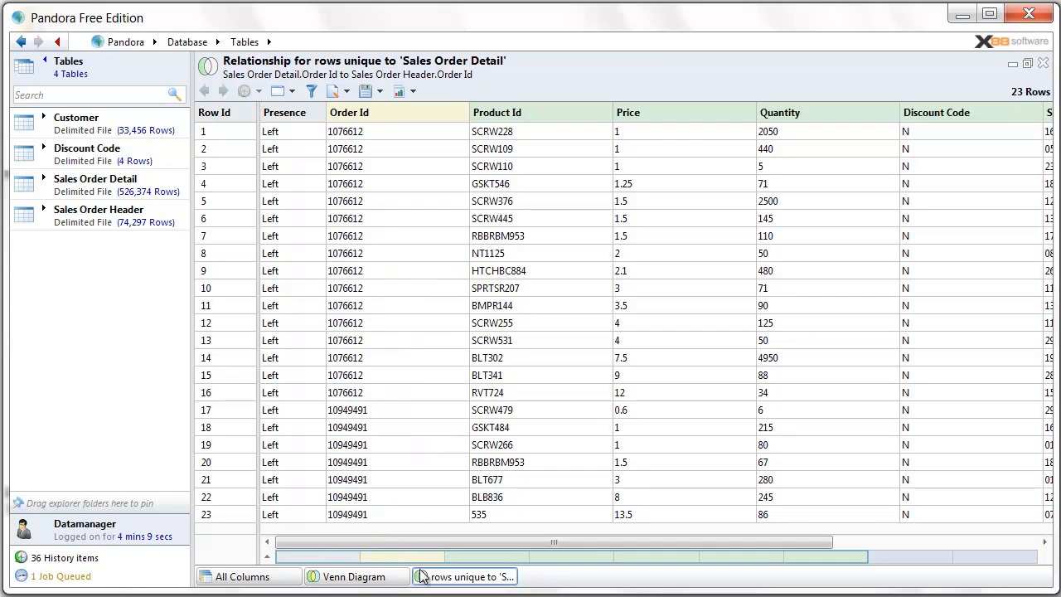
left_click(351, 576)
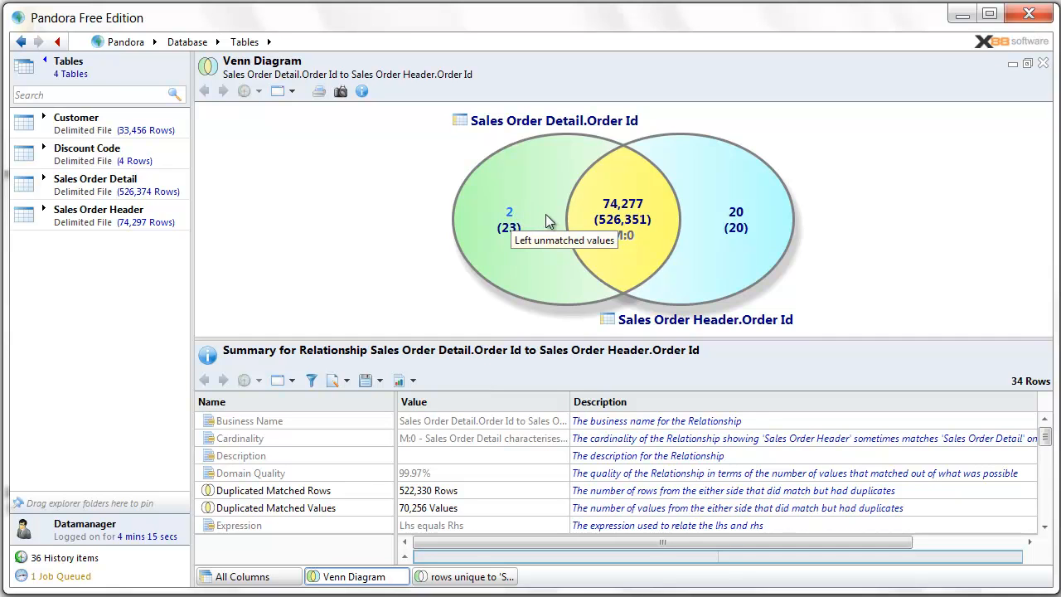
left_click(642, 221)
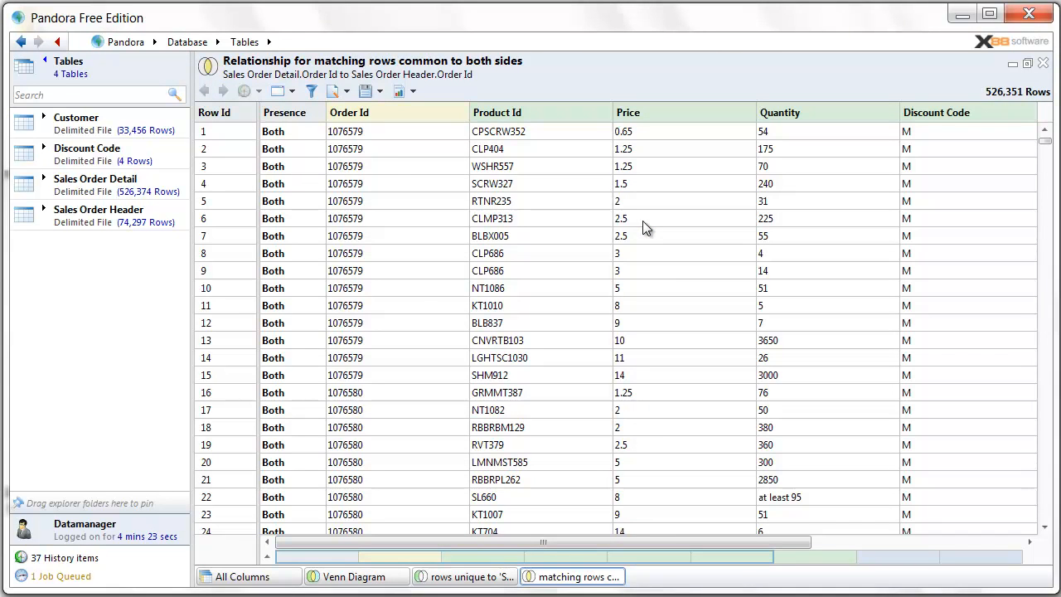
left_click_drag(643, 542, 896, 561)
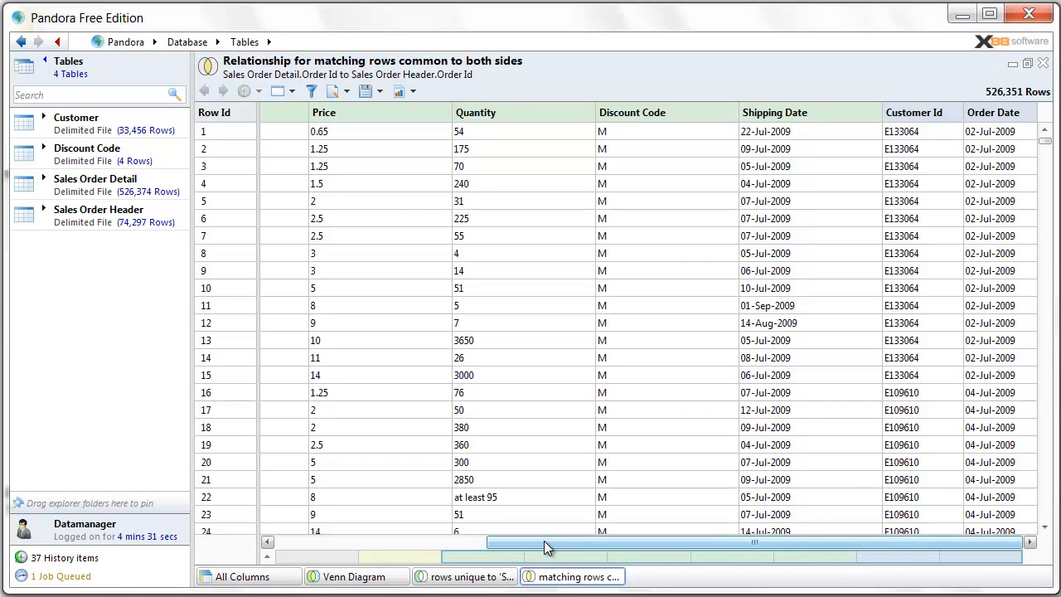
left_click_drag(544, 540, 303, 534)
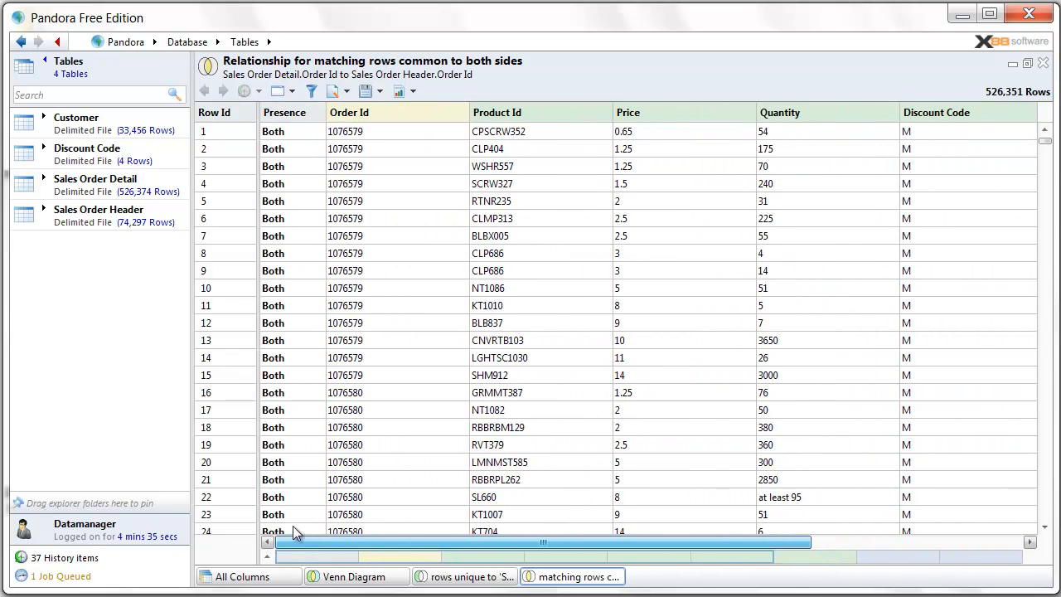
Profile the value frequency of Product Id in the matching rows, and close all open views when done
right_click(575, 111)
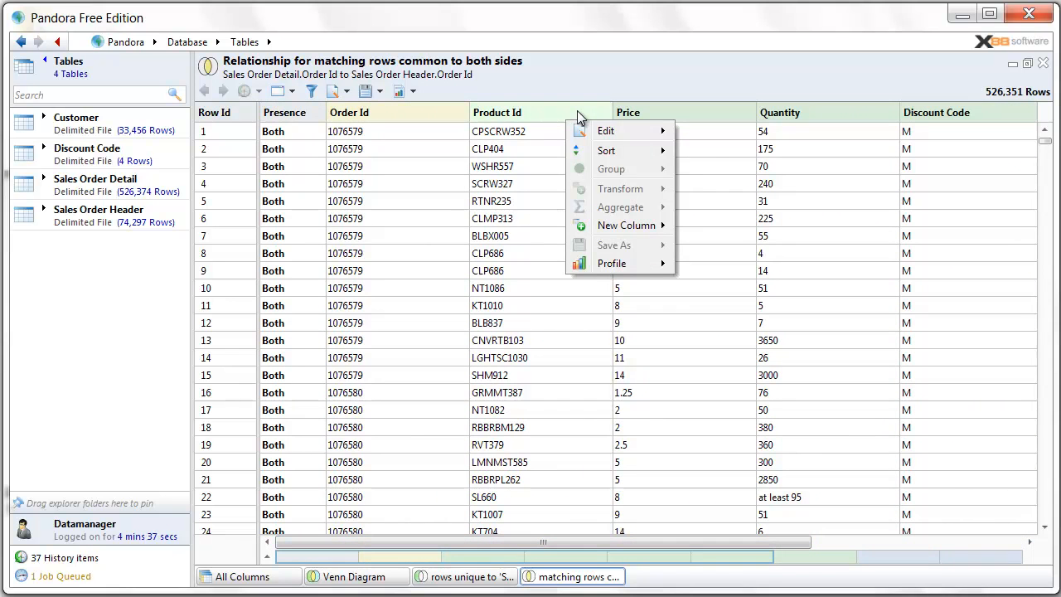
mouse_move(631, 264)
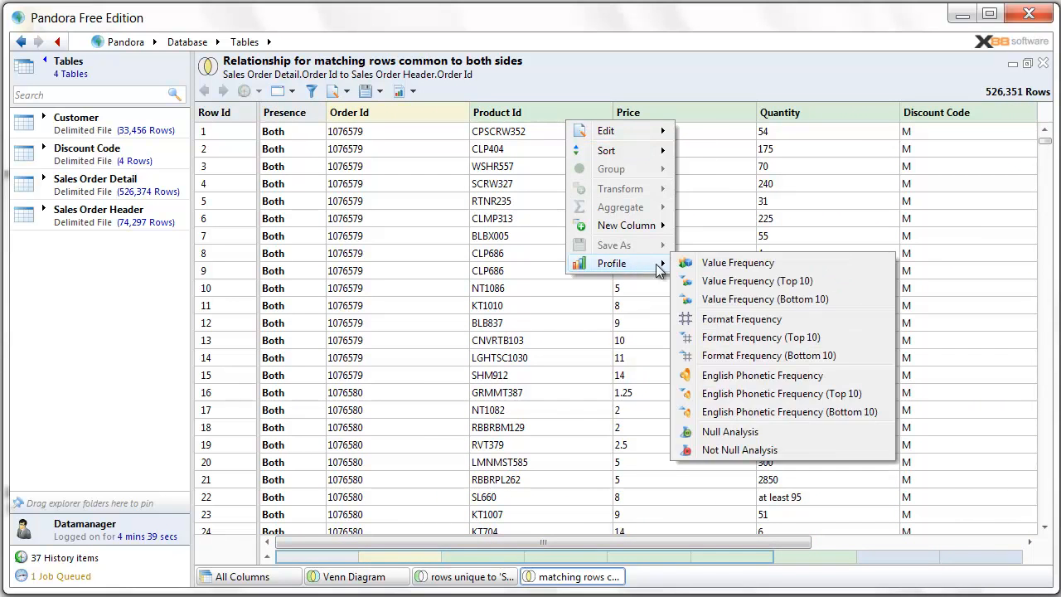
left_click(764, 264)
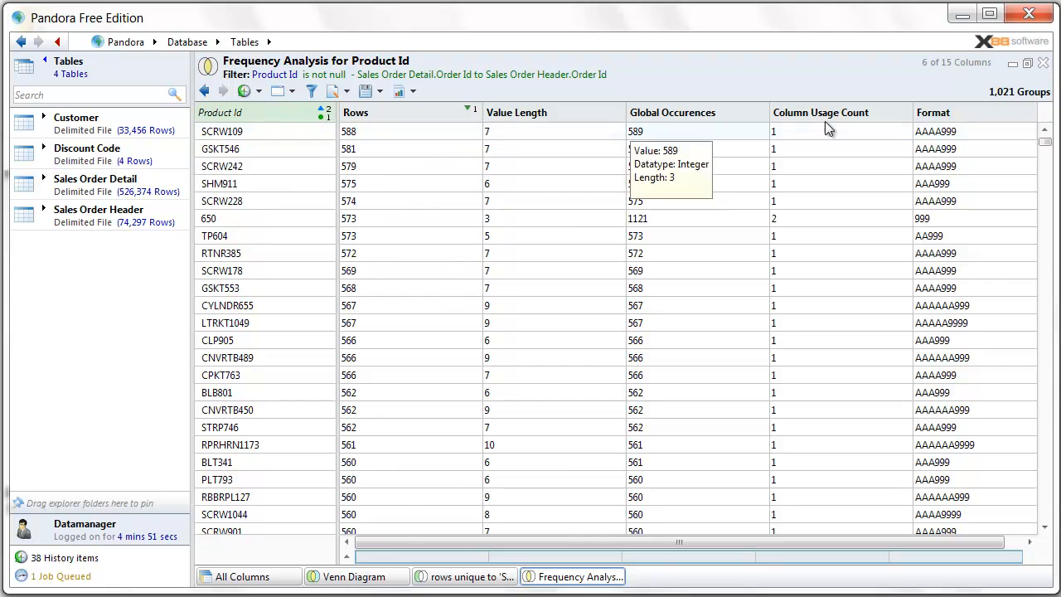
left_click(1042, 63)
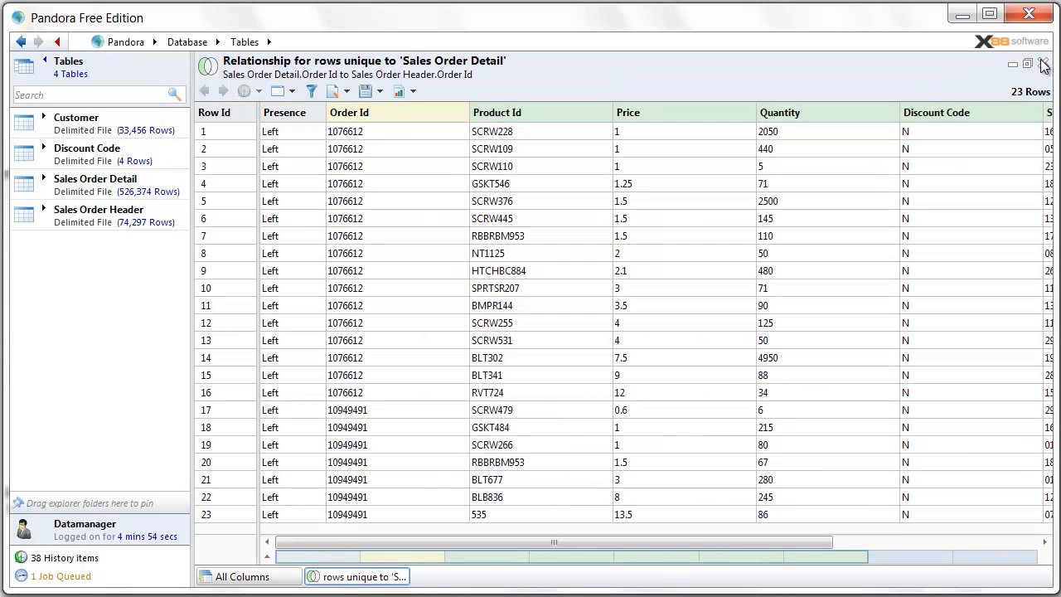
left_click(1042, 63)
left_click(1042, 63)
left_click(1043, 63)
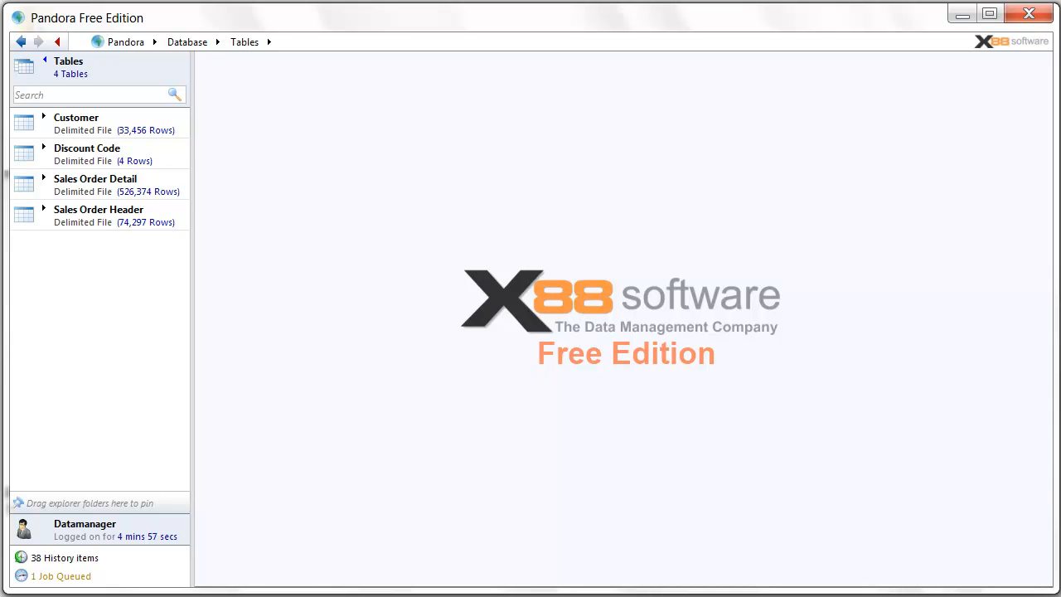